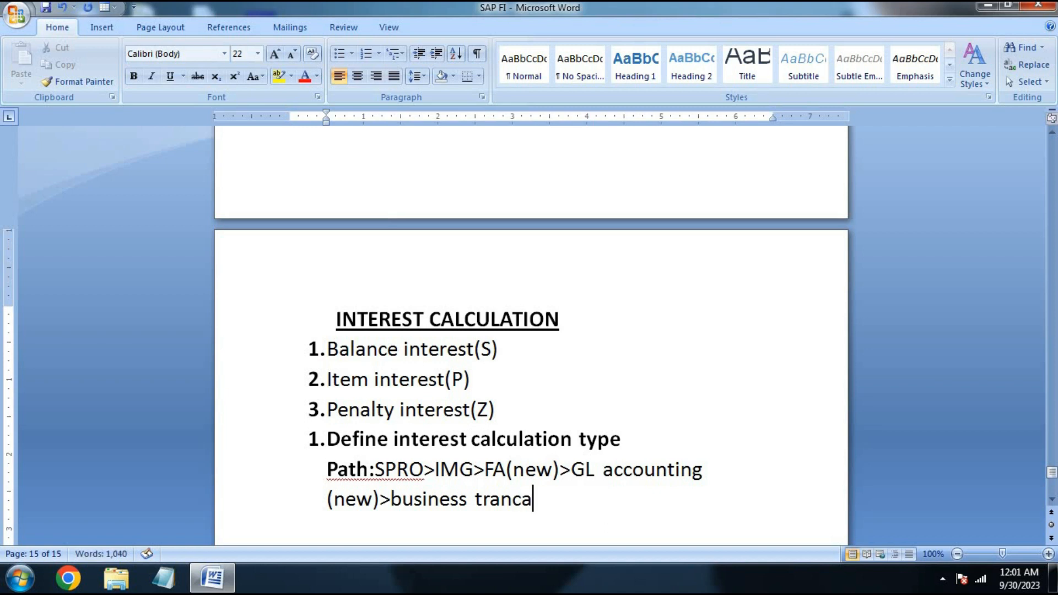
# Complete "business transaction" in the SPRO path under item 1 and extend it with ">bank account interest calculation".
pyautogui.write('saction >')
pyautogui.press('BackSpace')
pyautogui.press('BackSpace')
pyautogui.write('>')
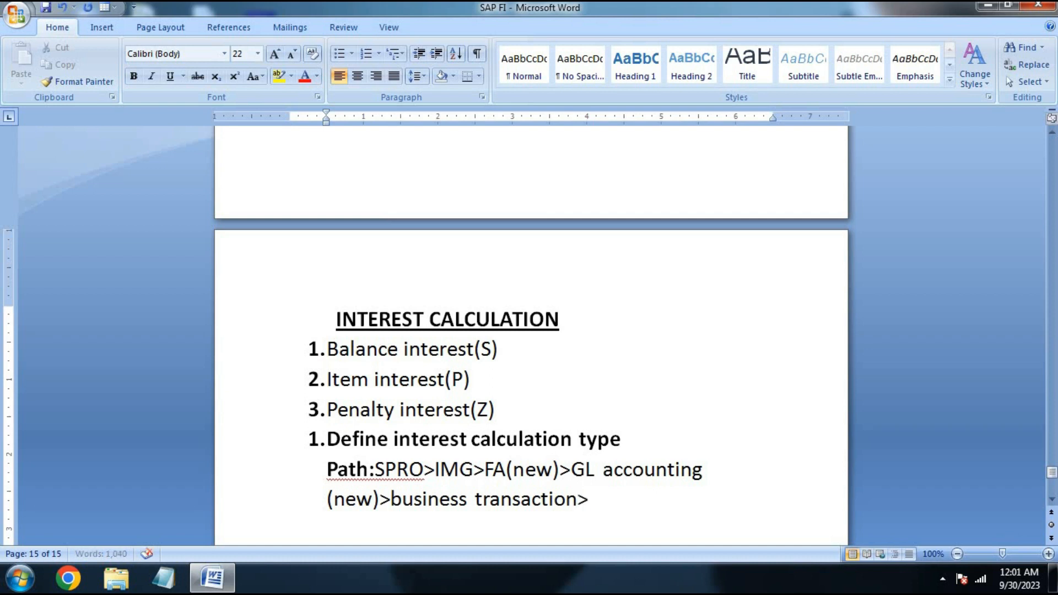
pyautogui.write('banl')
pyautogui.press('BackSpace')
pyautogui.write('k ')
pyautogui.write('acount ')
pyautogui.write('interest')
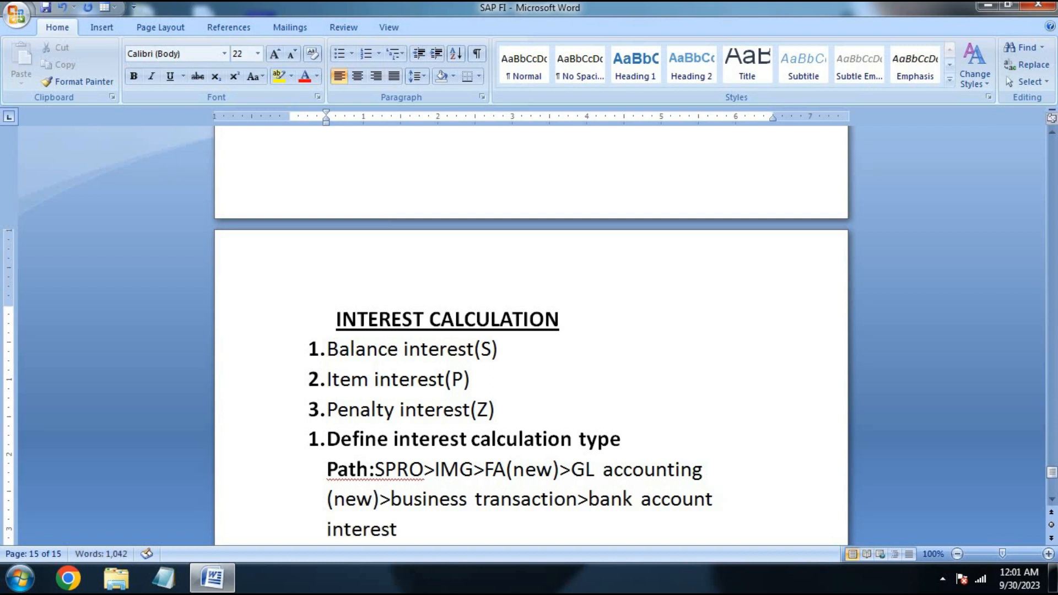
pyautogui.write(' calculatio')
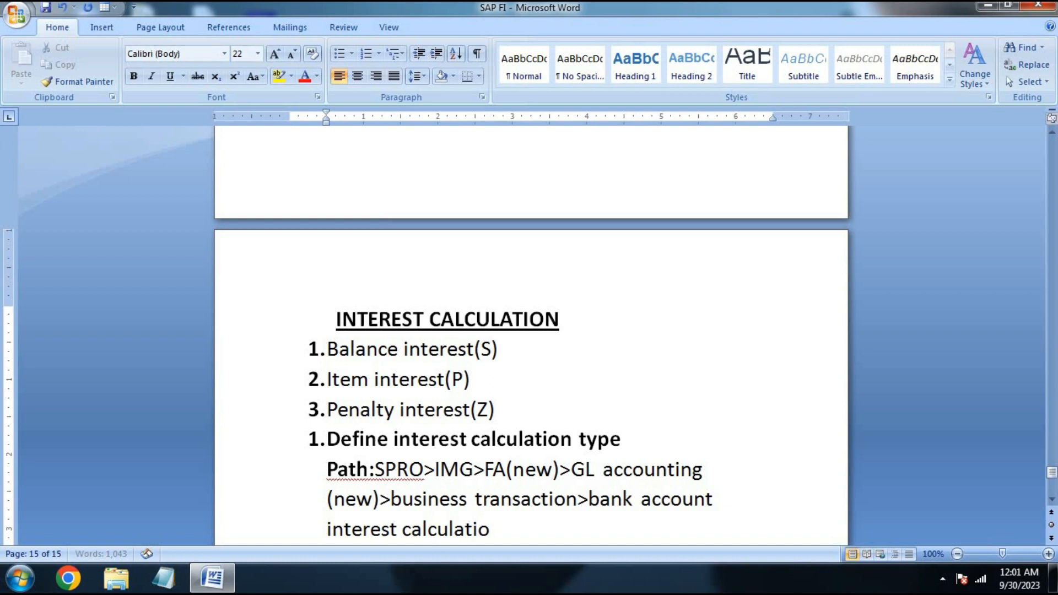
# Finish the path under item 1 with ">interest calculation global settings>define interest calculation type".
pyautogui.write('n>interest calcu')
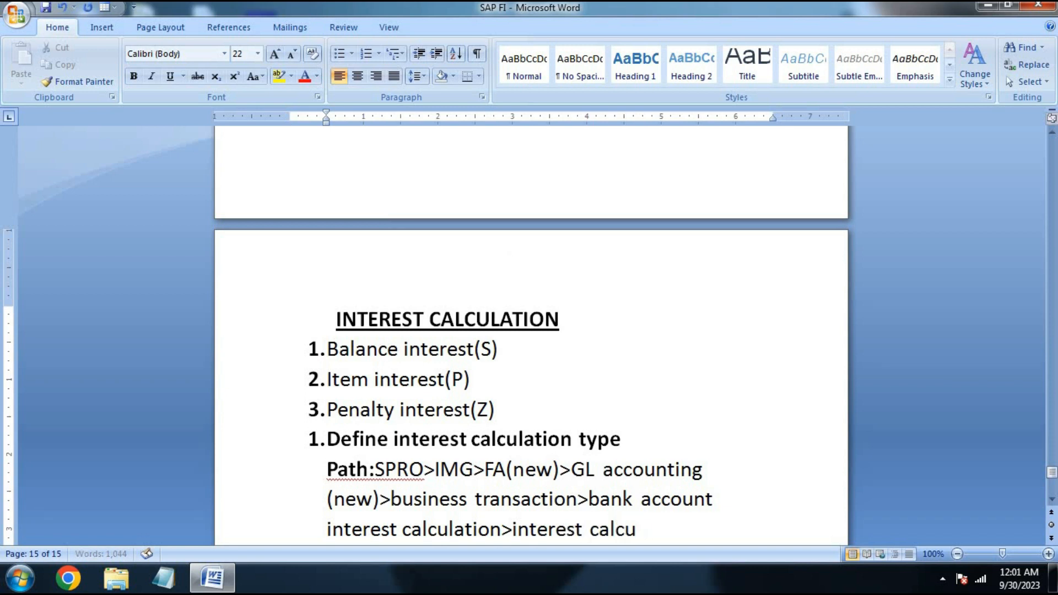
pyautogui.write('lation')
pyautogui.write(' global')
pyautogui.write(' settin')
pyautogui.write('gs>')
pyautogui.write('define ')
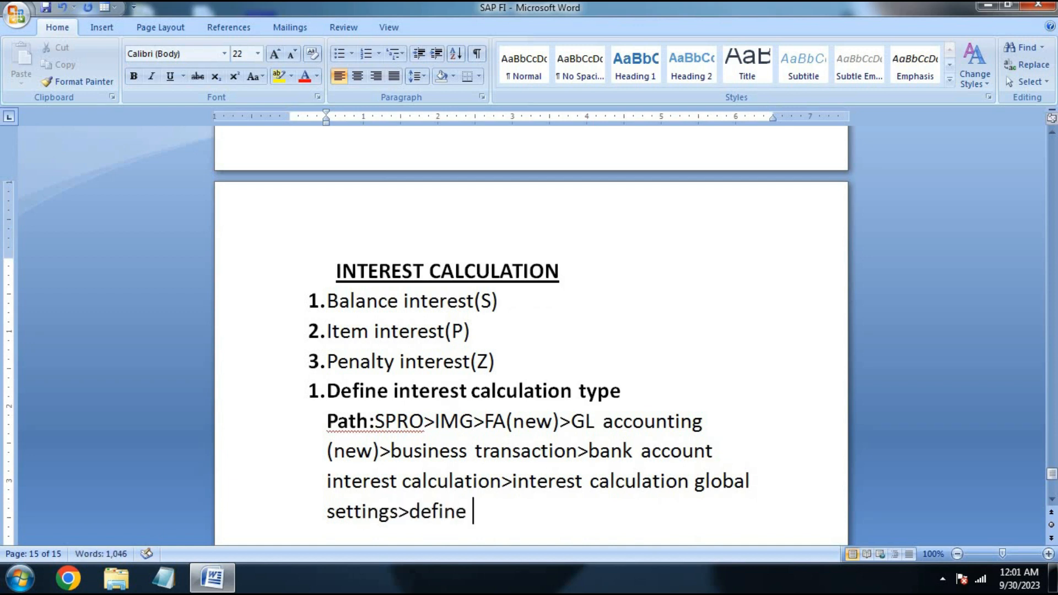
pyautogui.write('intere')
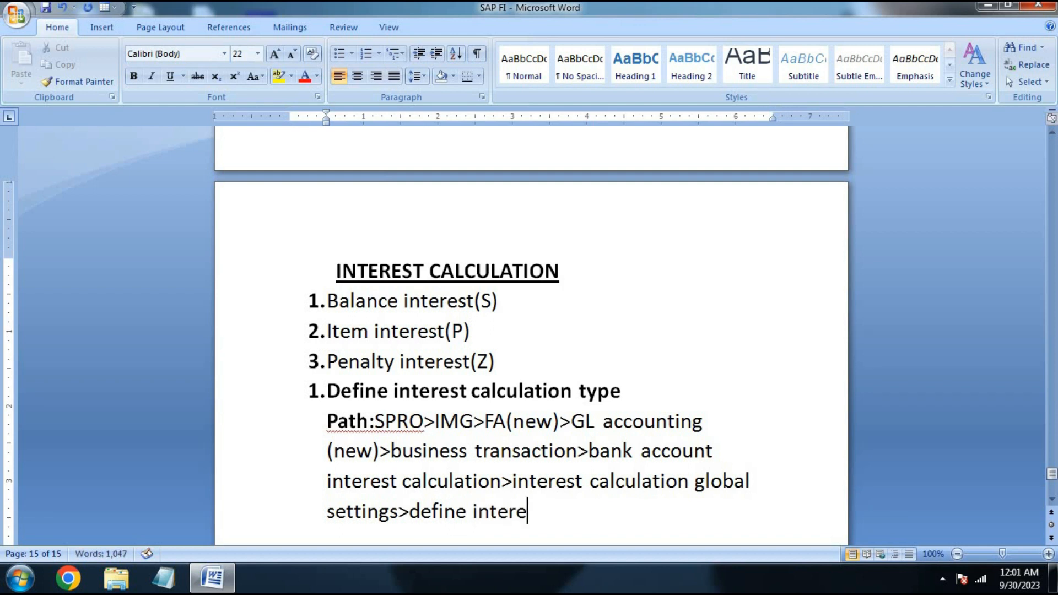
pyautogui.write('st calcu')
pyautogui.press('BackSpace')
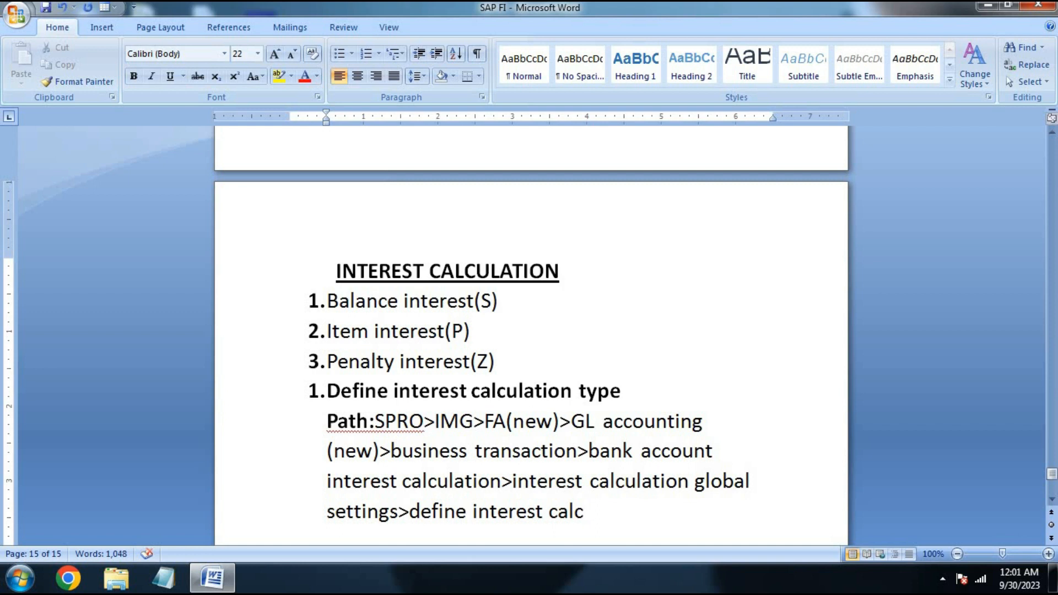
pyautogui.write('ulation type')
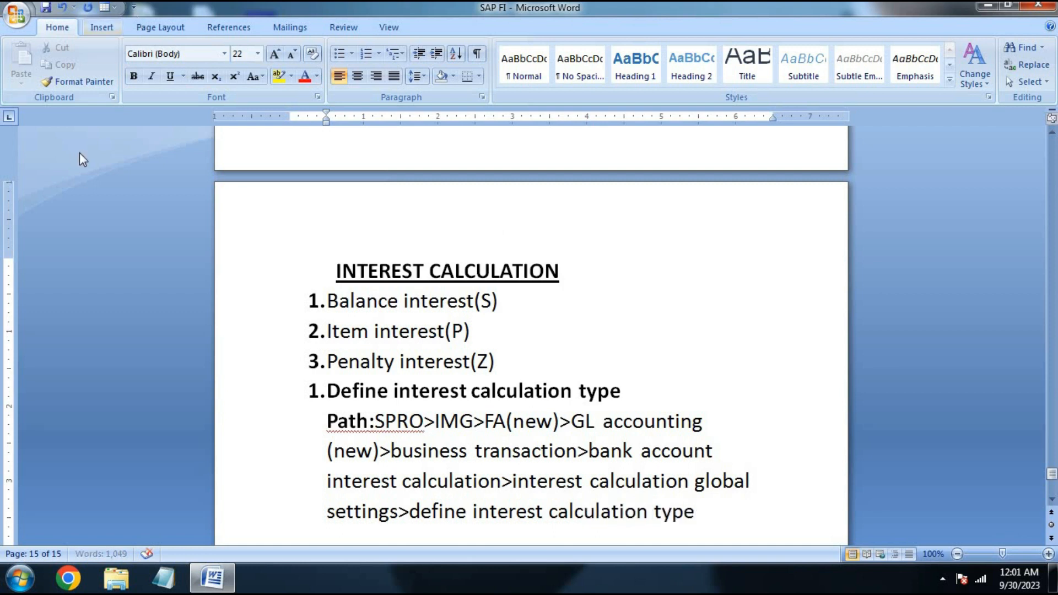
# Start a new bold, non-underlined item numbered 2 on the line below the finished path.
pyautogui.doubleClick(563, 422)
pyautogui.scroll(-3, 564, 423)
pyautogui.click(704, 390)
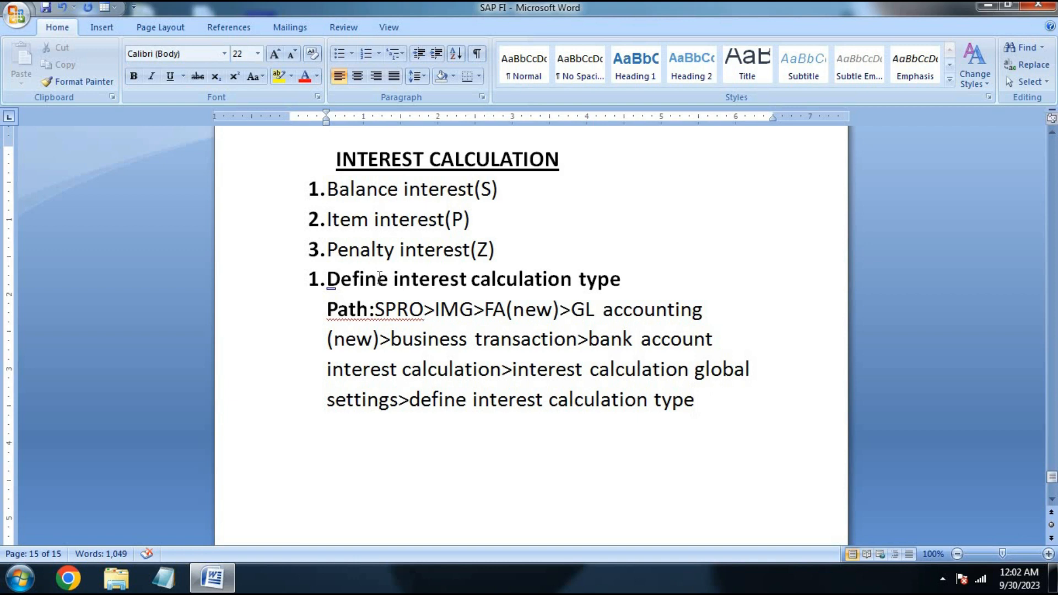
pyautogui.scroll(-2, 307, 353)
pyautogui.press('Return')
pyautogui.hotkey('ctrl', 'b')
pyautogui.hotkey('ctrl', 'u')
pyautogui.write('2.')
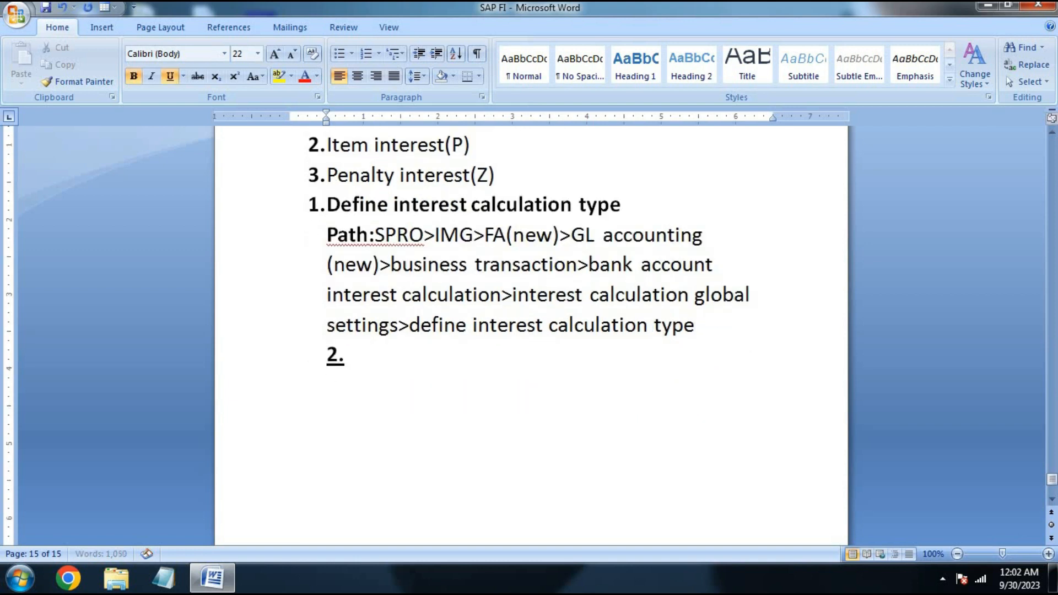
pyautogui.hotkey('ctrl', 'u')
# Enter "Prepare account balance interest calculation" as the bold heading of item 2.
pyautogui.write('prepare ')
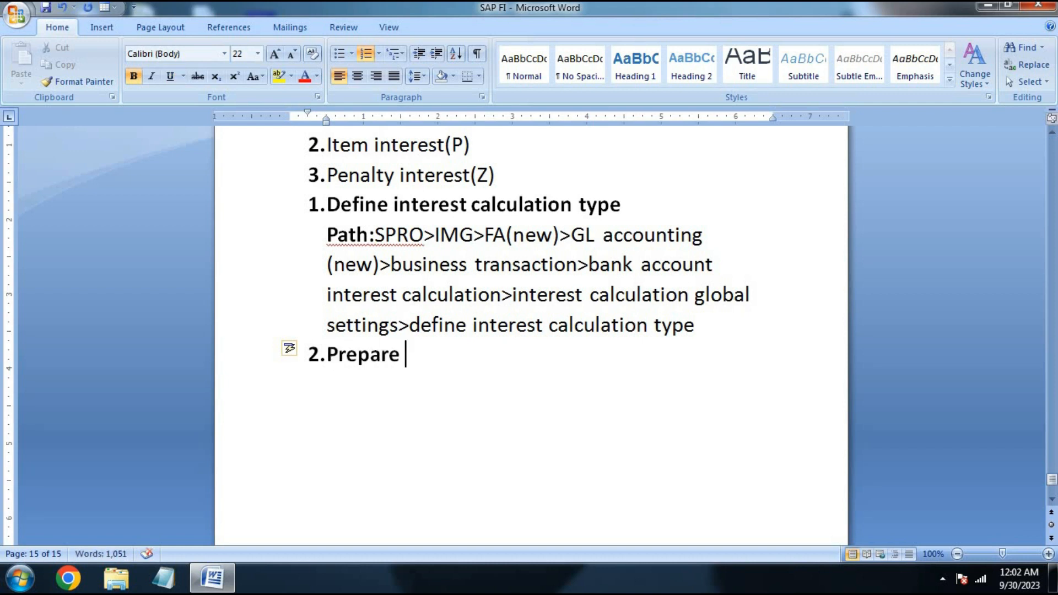
pyautogui.write('acount')
pyautogui.press('BackSpace')
pyautogui.press('BackSpace')
pyautogui.press('BackSpace')
pyautogui.press('BackSpace')
pyautogui.write('co')
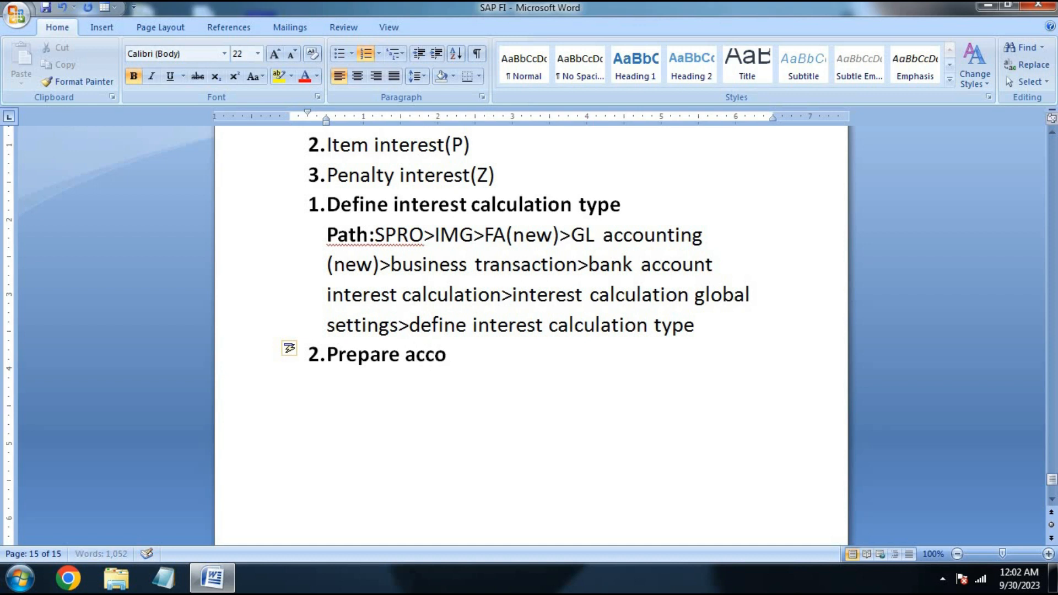
pyautogui.write('unt bala')
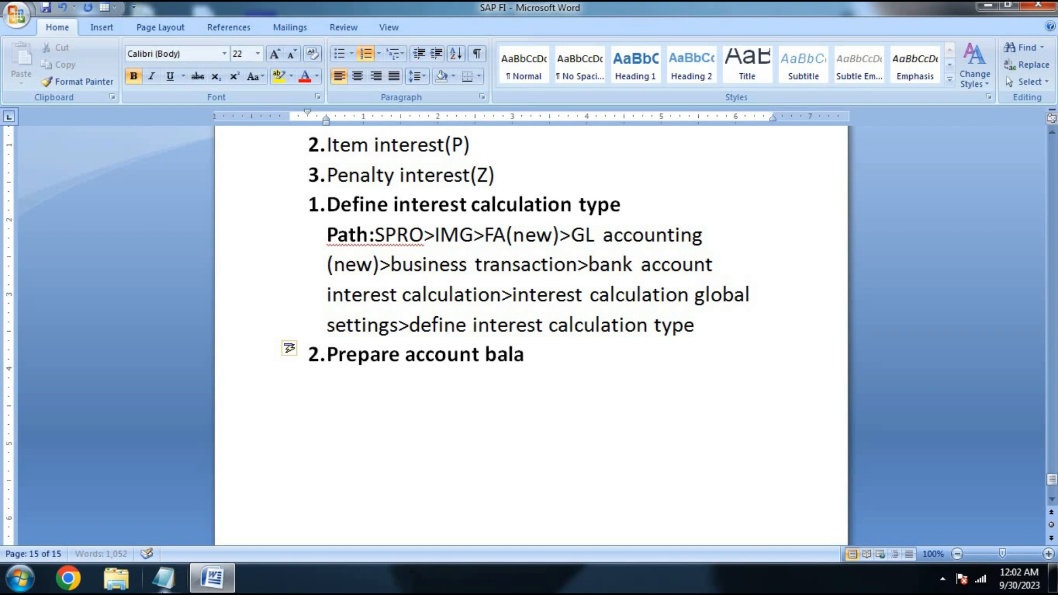
pyautogui.write('nce inte')
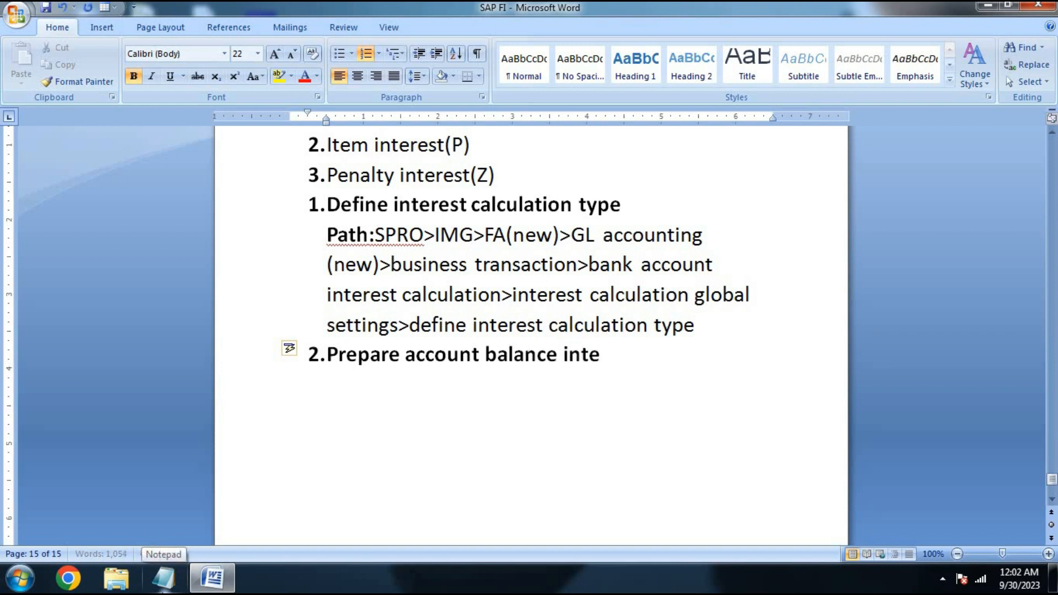
pyautogui.write('rest c')
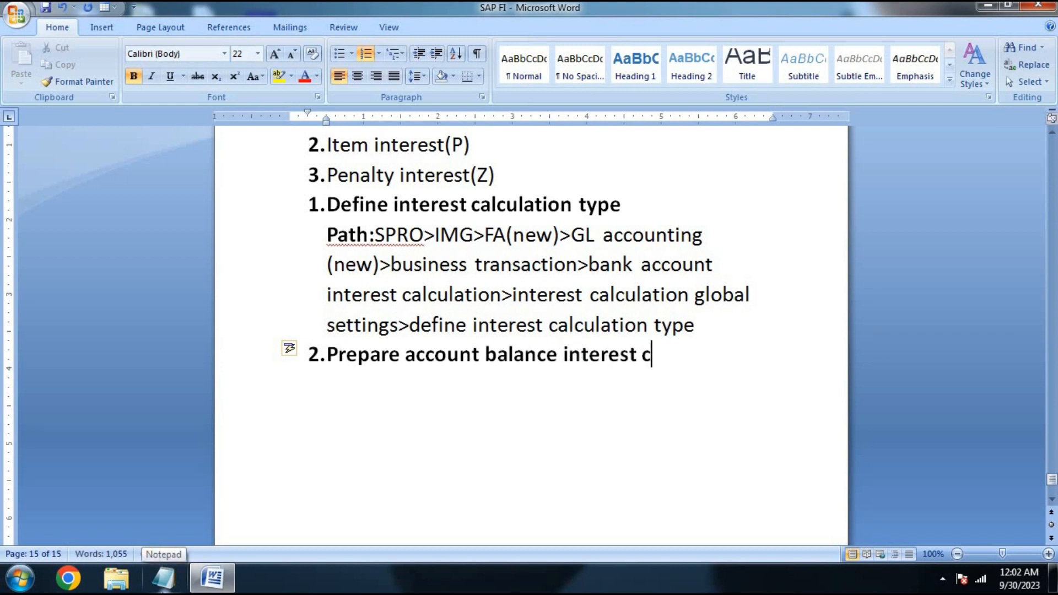
pyautogui.write('alculation')
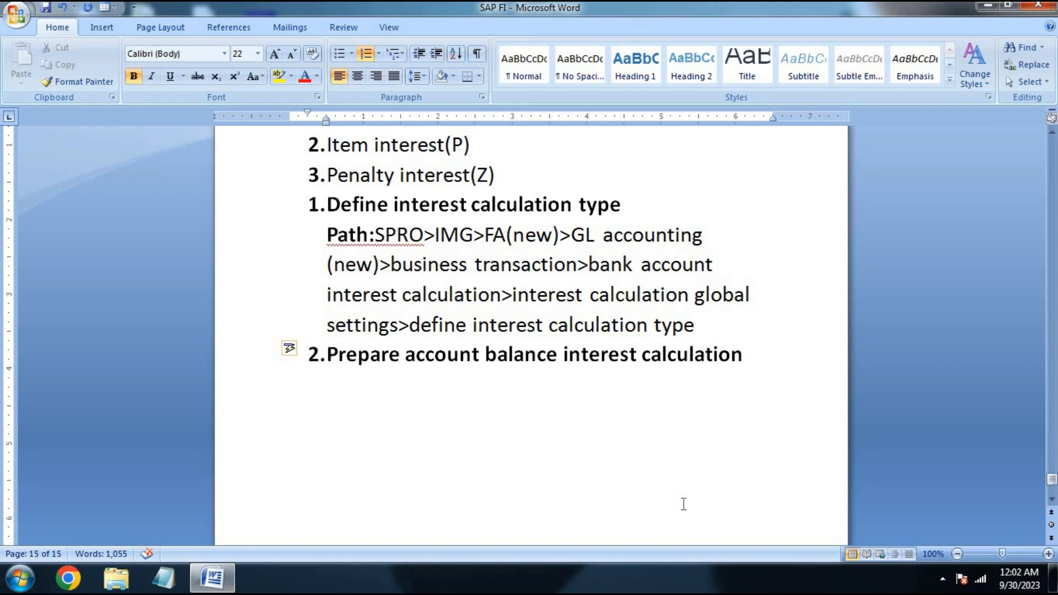
# Add the bold line "(T-CODE:OBAA)" without list numbering under the item 2 heading, followed by a new line.
pyautogui.press('Return')
pyautogui.press('BackSpace')
pyautogui.press('BackSpace')
pyautogui.hotkey('ctrl', 'u')
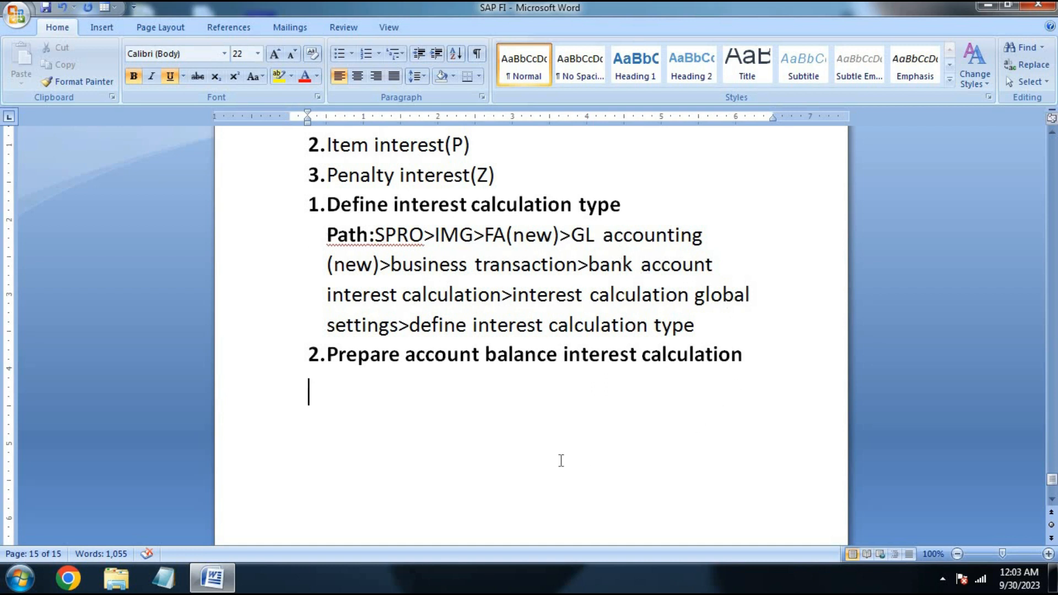
pyautogui.write('(')
pyautogui.hotkey('ctrl', 'u')
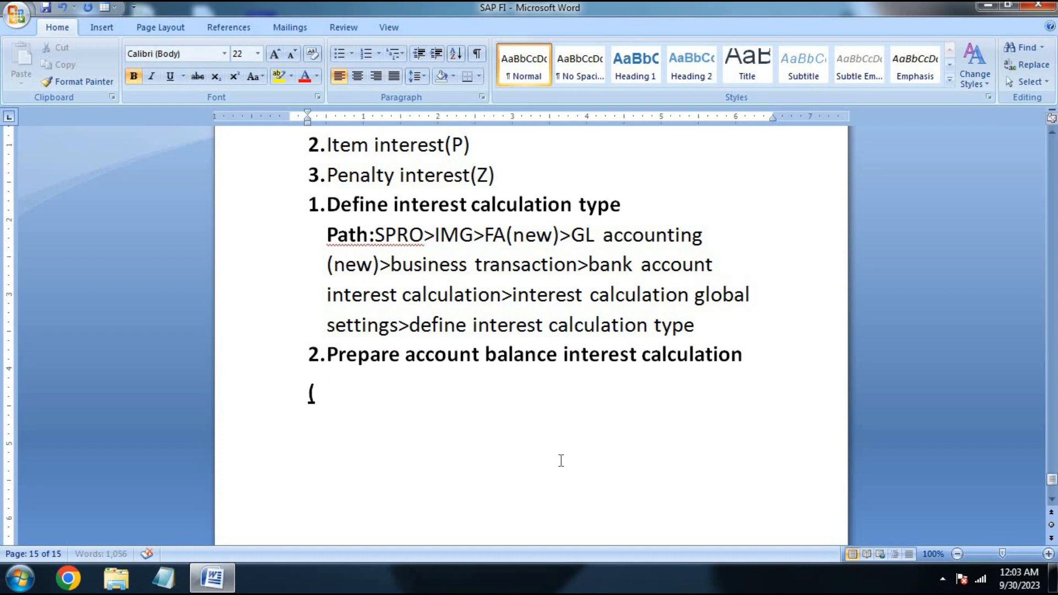
pyautogui.write('t')
pyautogui.press('BackSpace')
pyautogui.write('t')
pyautogui.press('BackSpace')
pyautogui.write('T_C')
pyautogui.press('BackSpace')
pyautogui.press('BackSpace')
pyautogui.write('-CODE:')
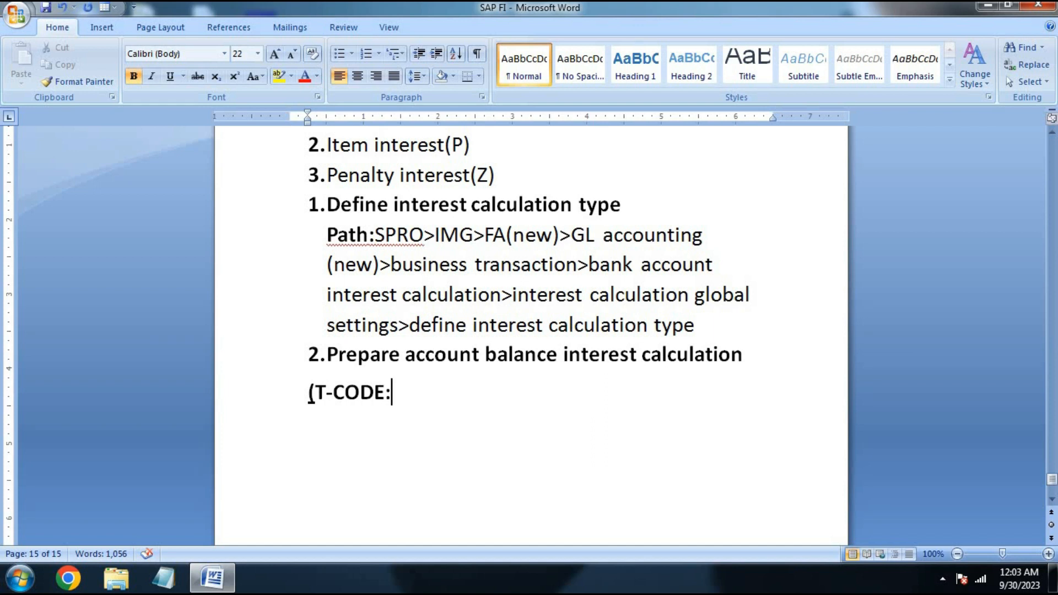
pyautogui.write('OBAA')
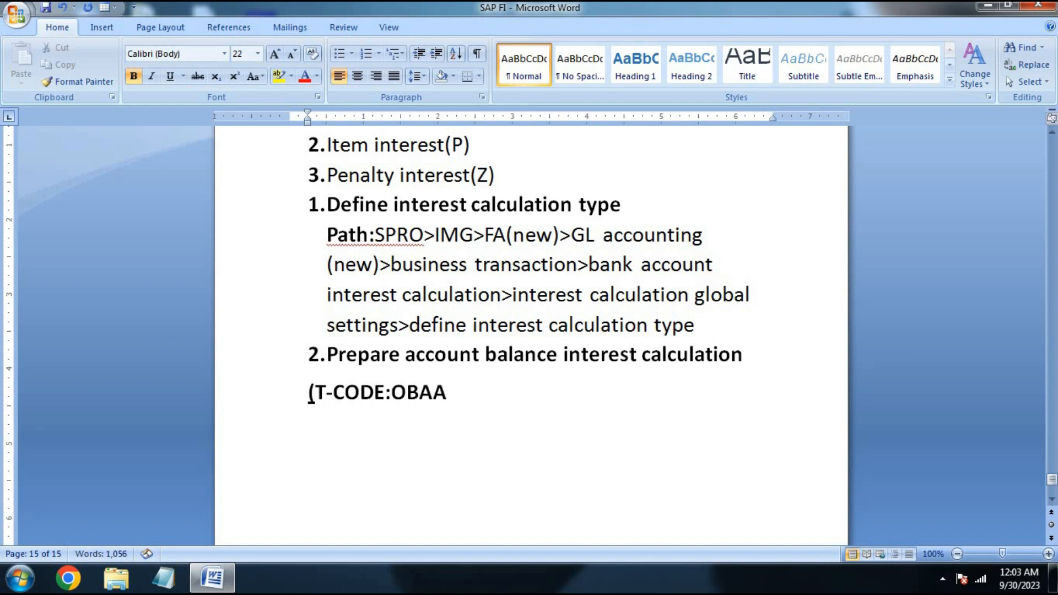
pyautogui.write(')')
pyautogui.press('Return')
pyautogui.write('3.')
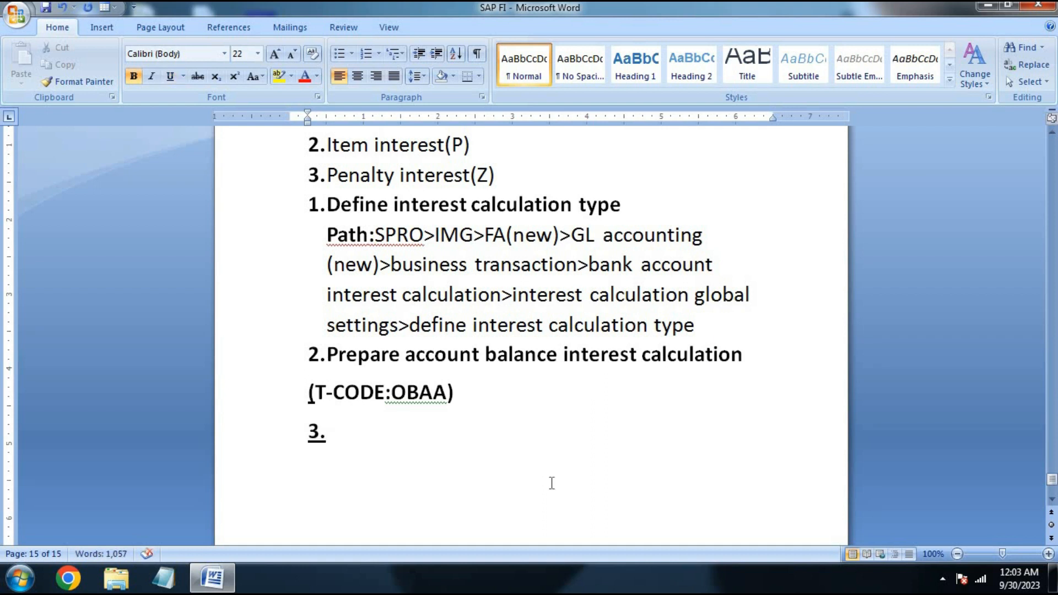
pyautogui.write('define')
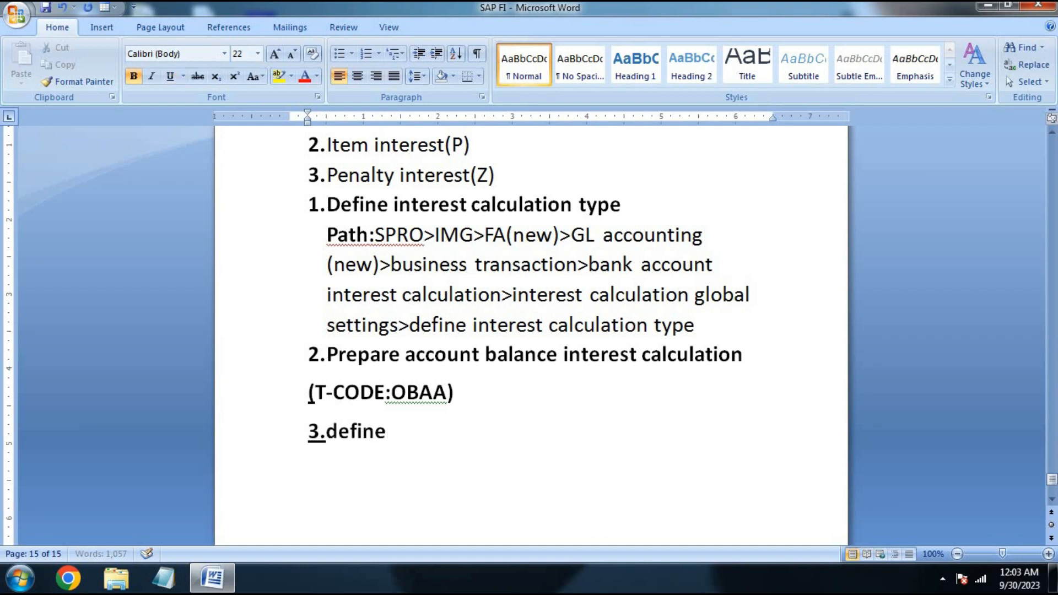
pyautogui.press('BackSpace')
pyautogui.press('BackSpace')
pyautogui.press('BackSpace')
pyautogui.press('BackSpace')
pyautogui.press('BackSpace')
pyautogui.press('BackSpace')
pyautogui.press('BackSpace')
pyautogui.press('BackSpace')
pyautogui.press('BackSpace')
# Add a bold numbered item 3 reading "Define reference interest rate" below the OBAA line.
pyautogui.write('3. ')
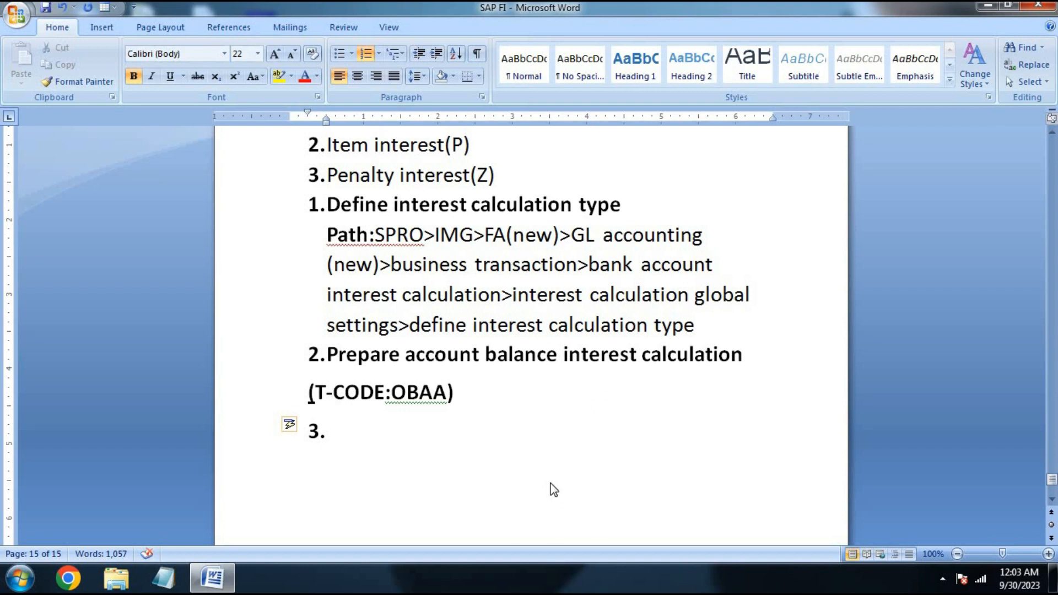
pyautogui.write('defin')
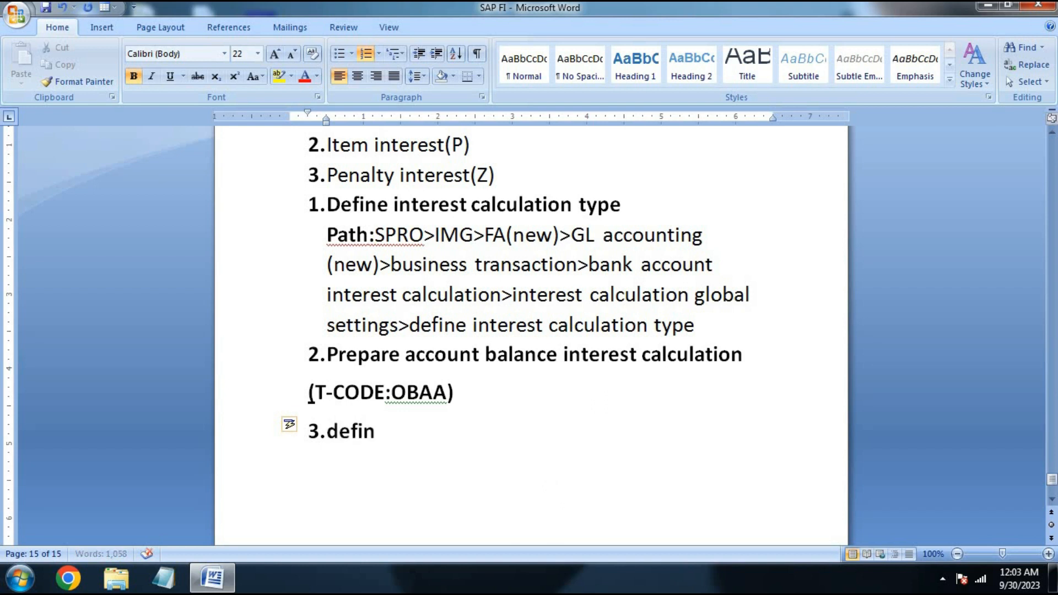
pyautogui.write('e re')
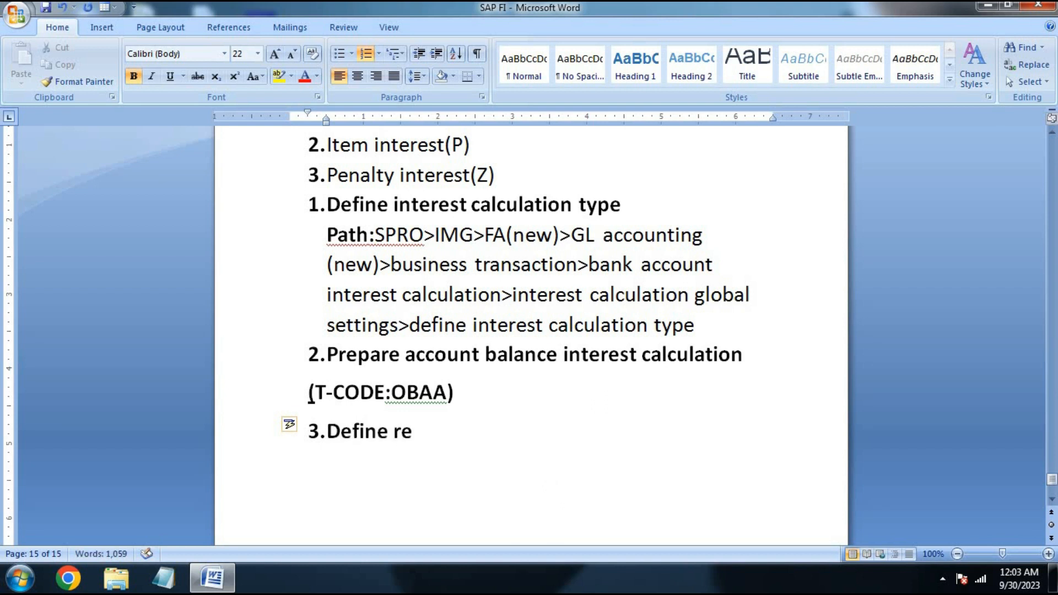
pyautogui.write('ference')
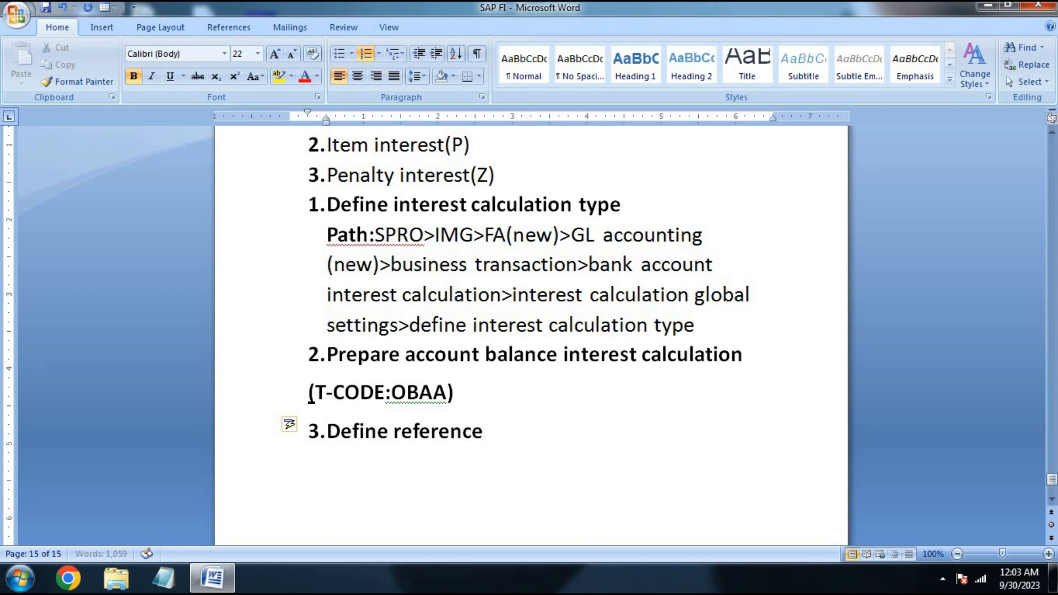
pyautogui.write(' interest rate')
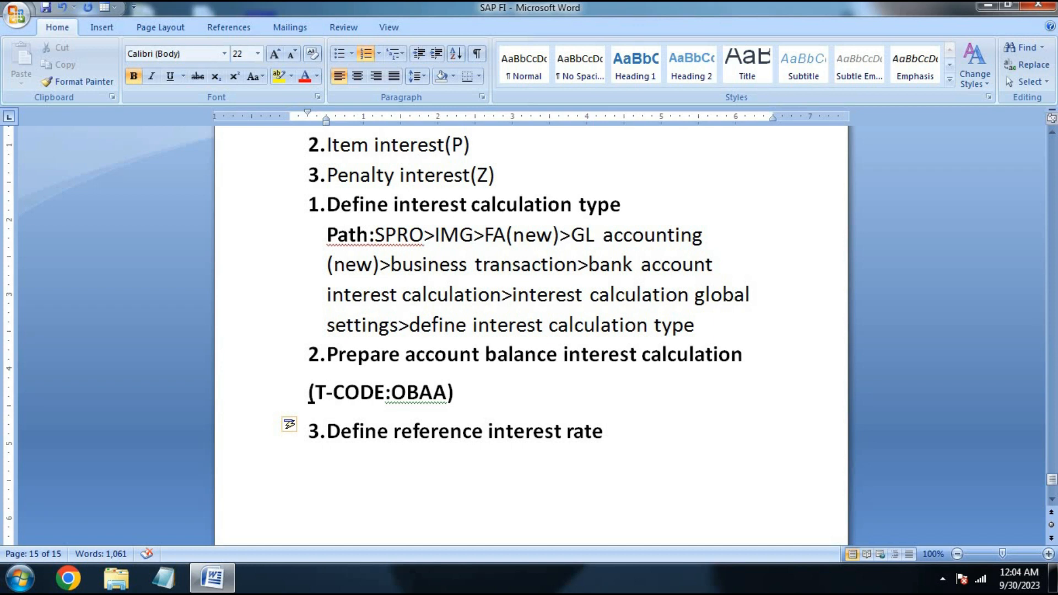
# Add the unnumbered, indented bold line "(T-CODE:OBAC)" beneath the item 3 heading.
pyautogui.press('Return')
pyautogui.press('BackSpace')
pyautogui.write('(T')
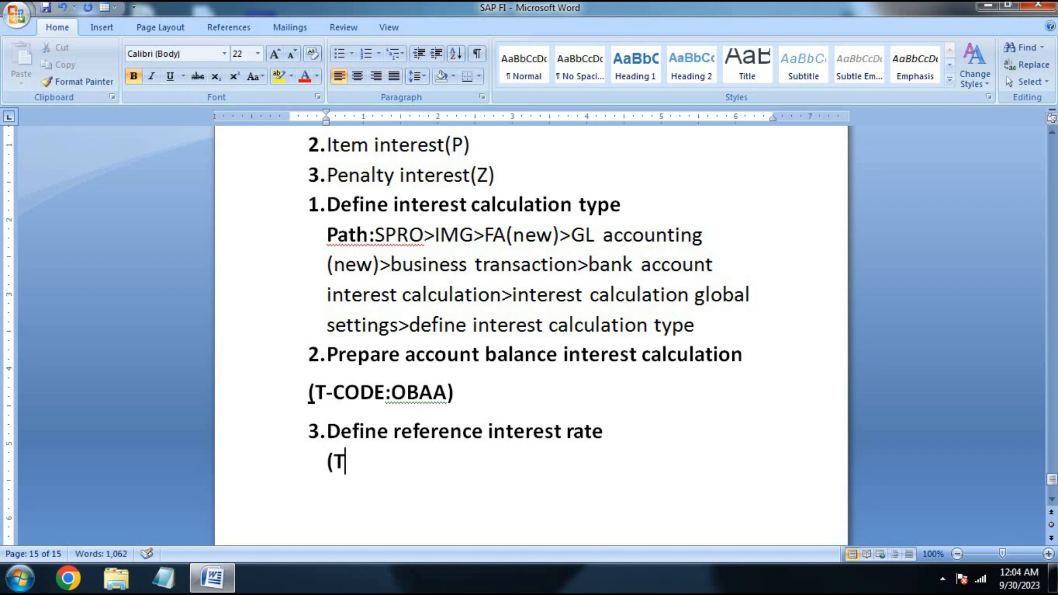
pyautogui.write('-CODE:')
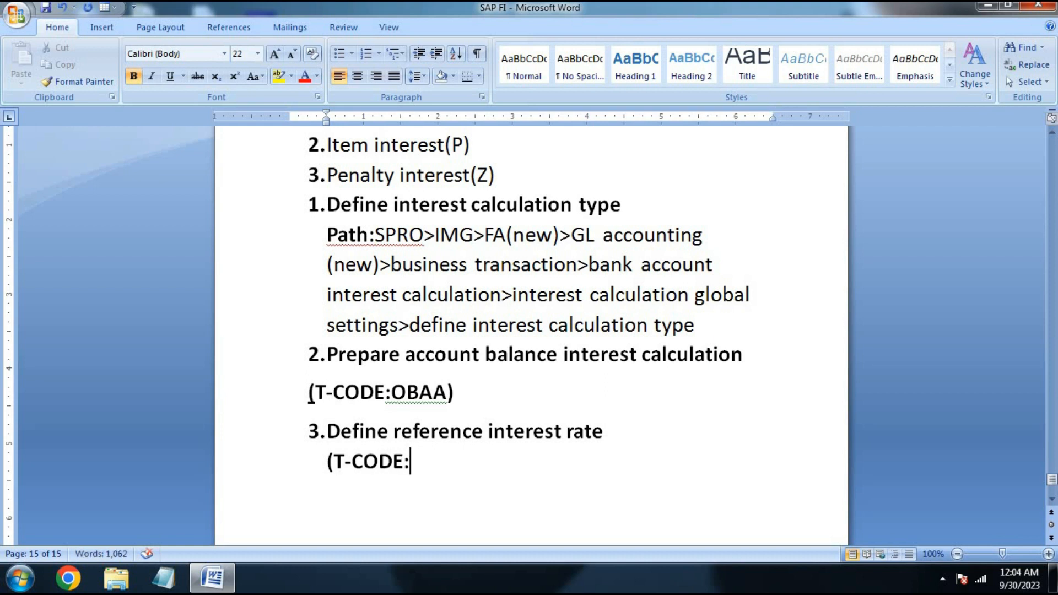
pyautogui.write('OBAC')
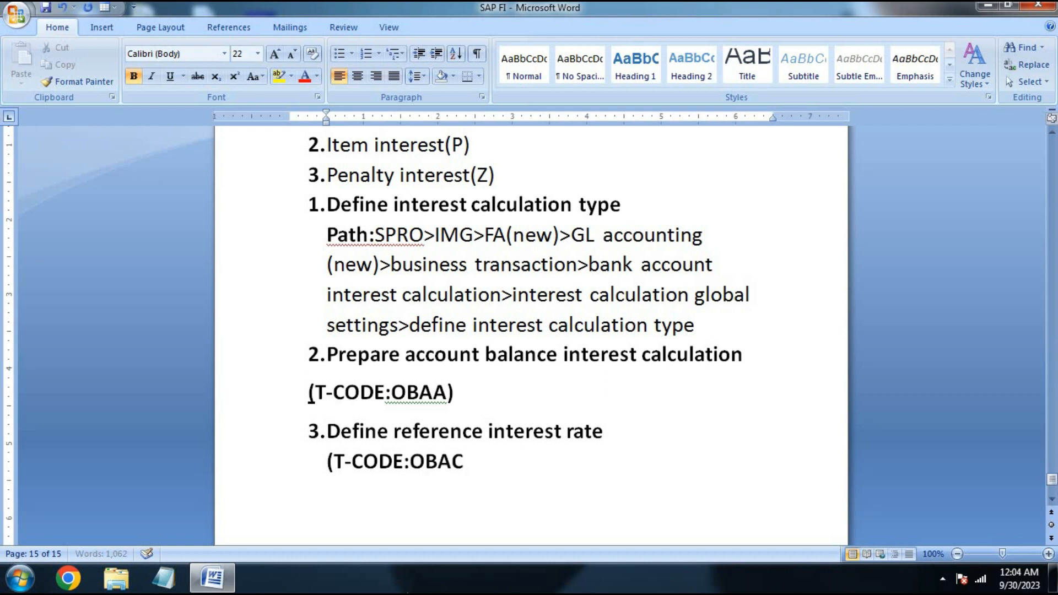
pyautogui.write(')')
# Add a bold numbered item 4 reading "Define time dependent terms" below the OBAC line.
pyautogui.press('Return')
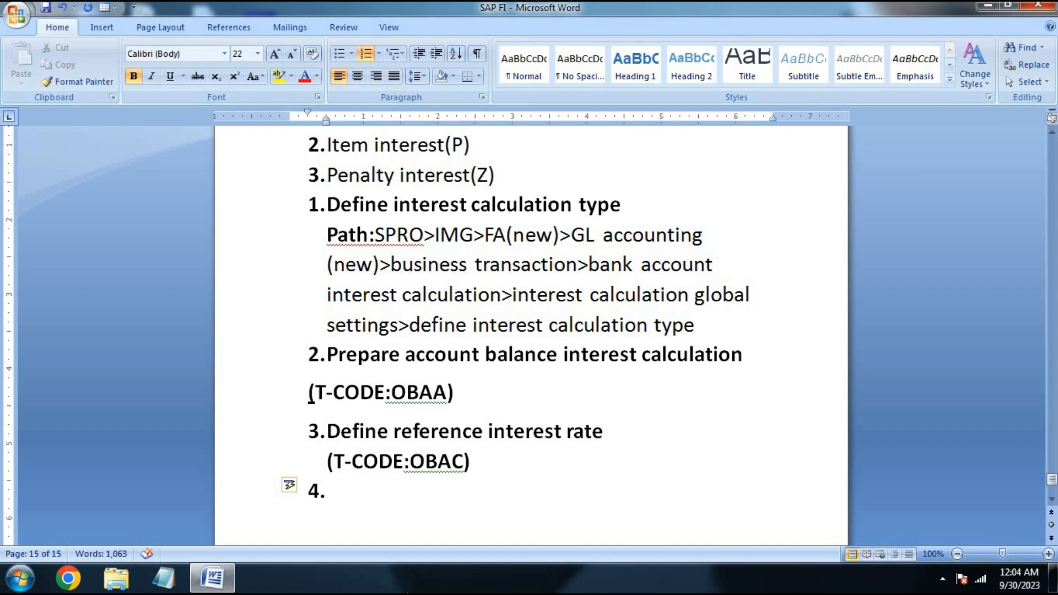
pyautogui.write('define ')
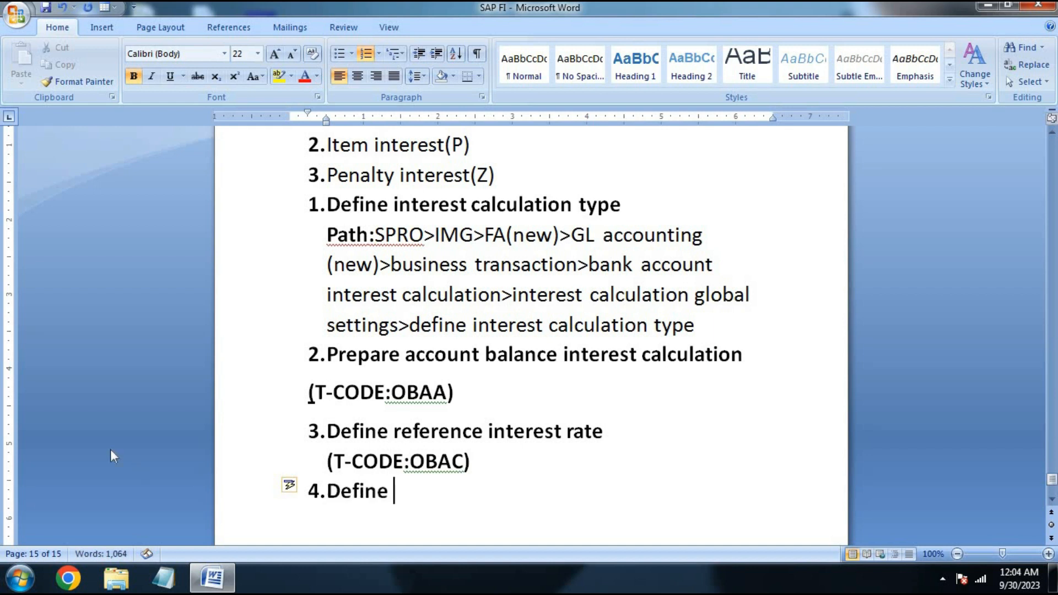
pyautogui.write('time d')
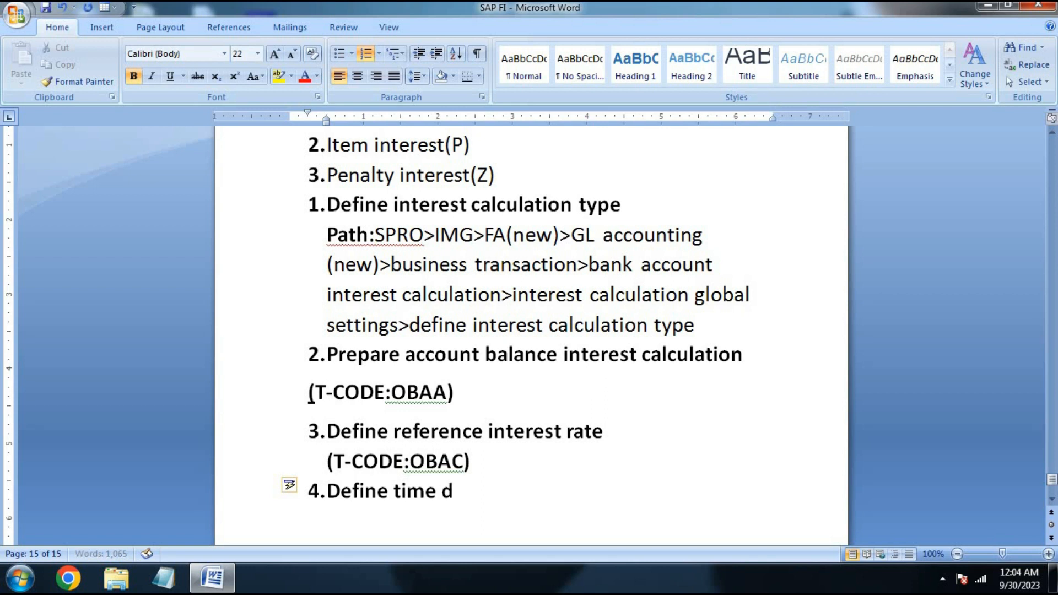
pyautogui.write('eprene')
pyautogui.press('BackSpace')
pyautogui.press('BackSpace')
pyautogui.press('BackSpace')
pyautogui.press('BackSpace')
pyautogui.write('endent ')
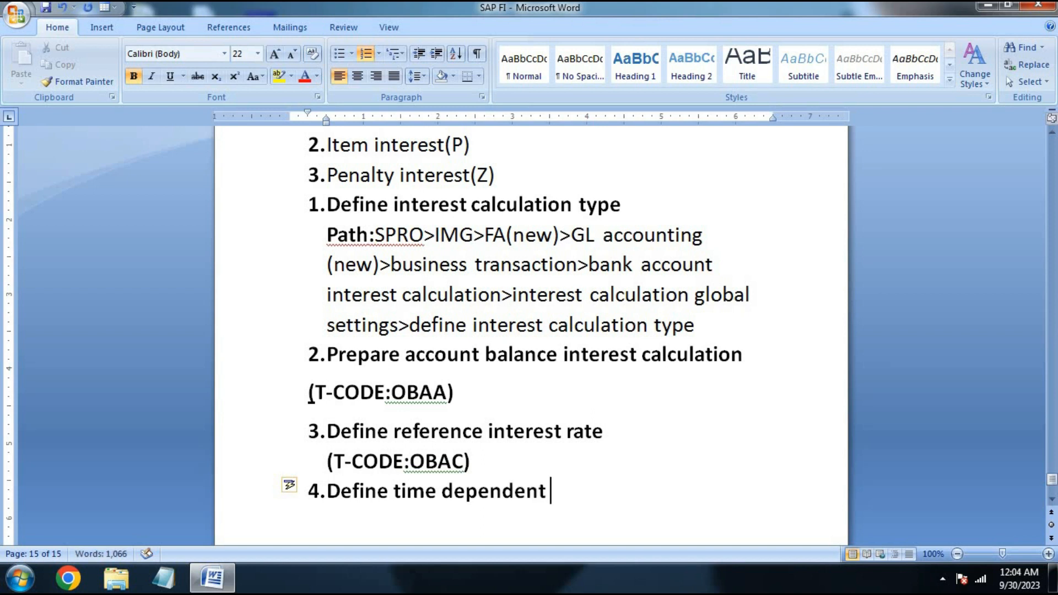
pyautogui.write('terms')
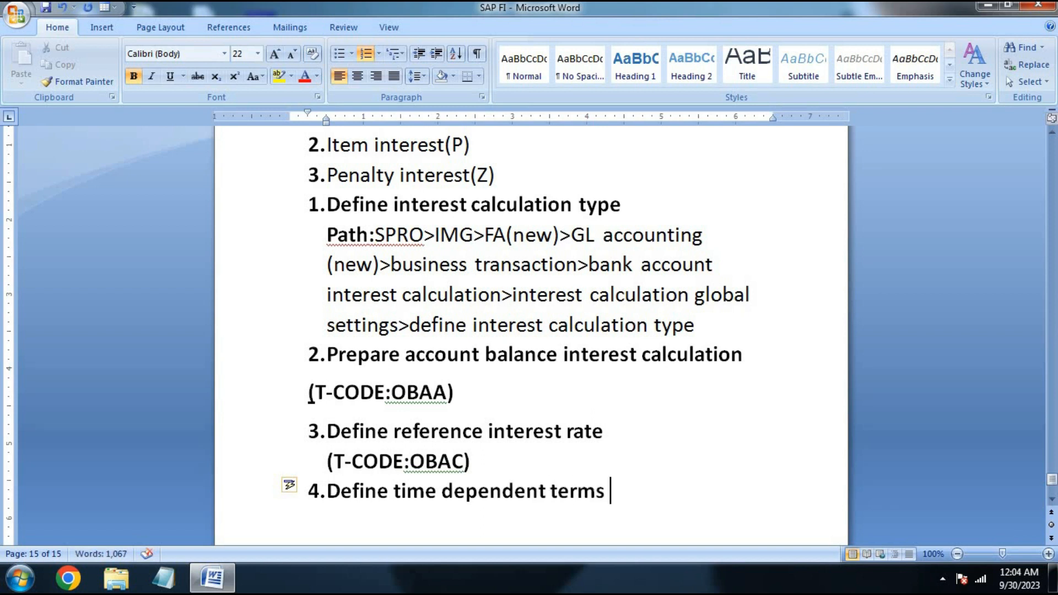
# Add the unnumbered, indented bold line "12%" beneath the item 4 heading "Define time dependent terms".
pyautogui.press('Return')
pyautogui.press('BackSpace')
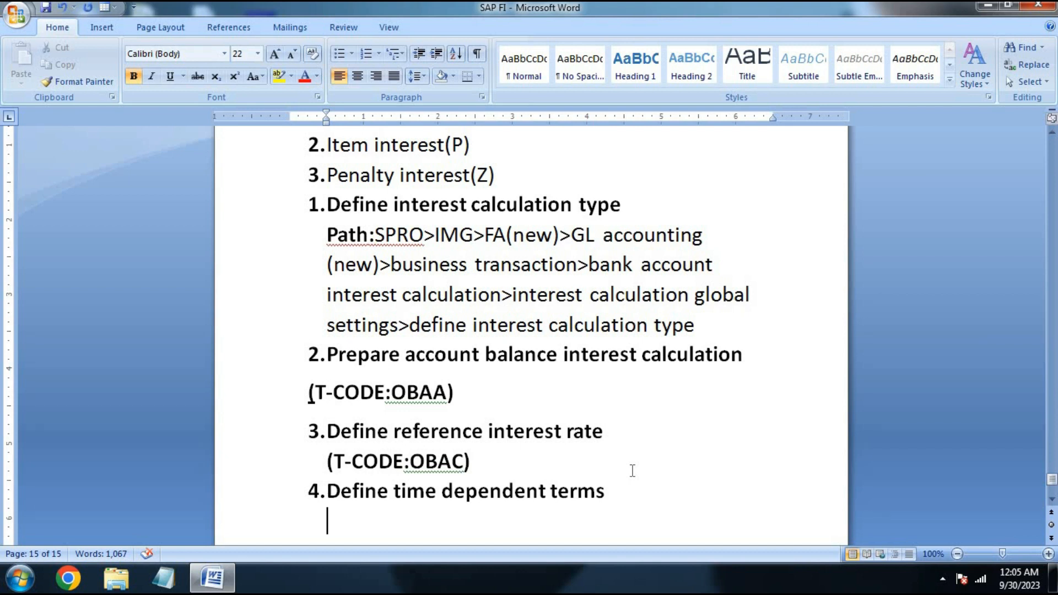
pyautogui.write('12%')
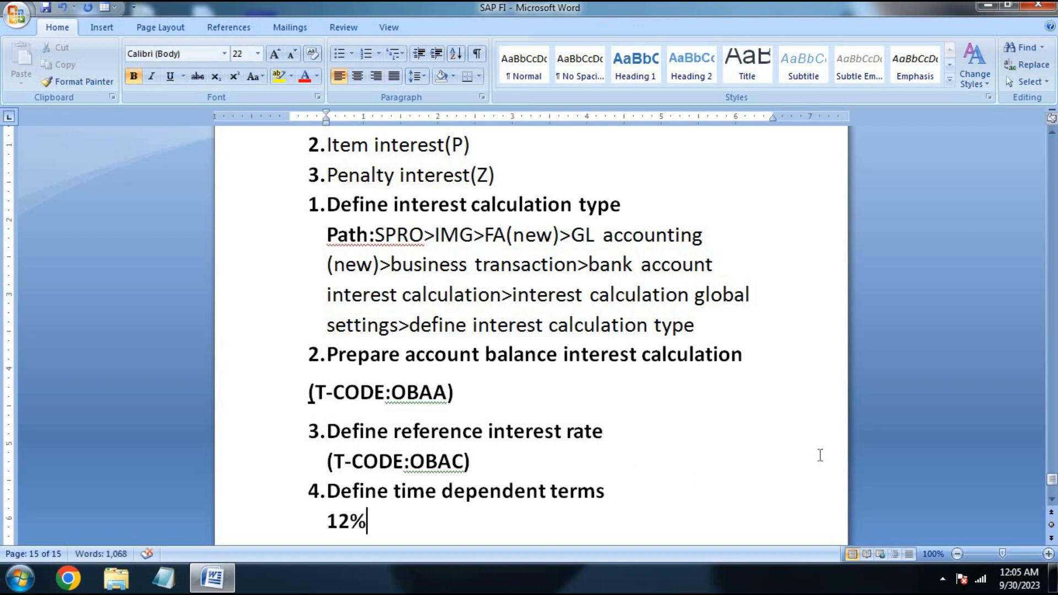
pyautogui.scroll(-3, 1051, 516)
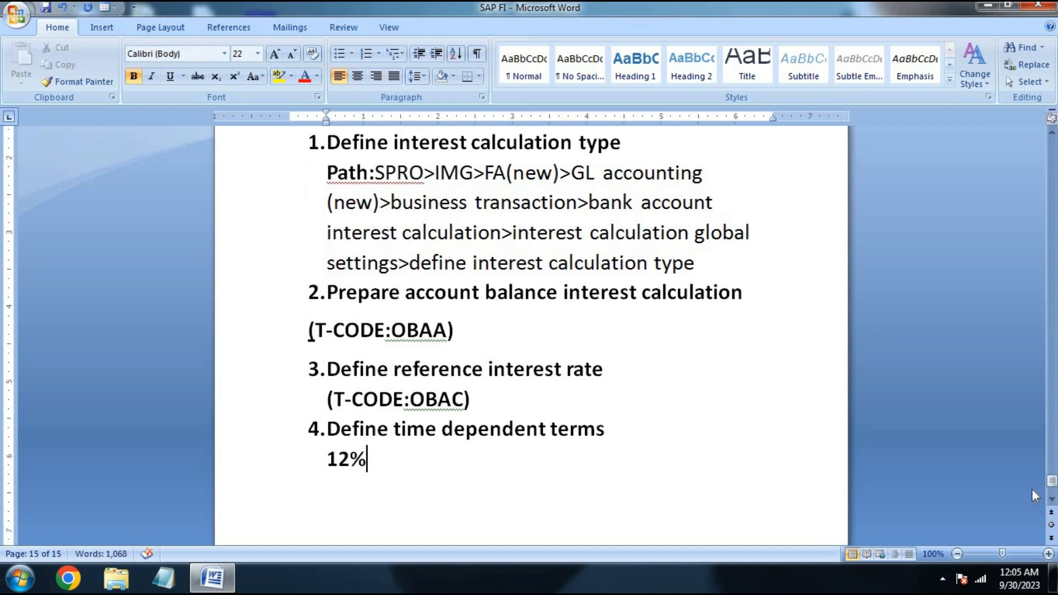
# Add a numbered item 5 with the bold text "Enter interest value(T-CODE:OB83)" below the 12% line.
pyautogui.press('Return')
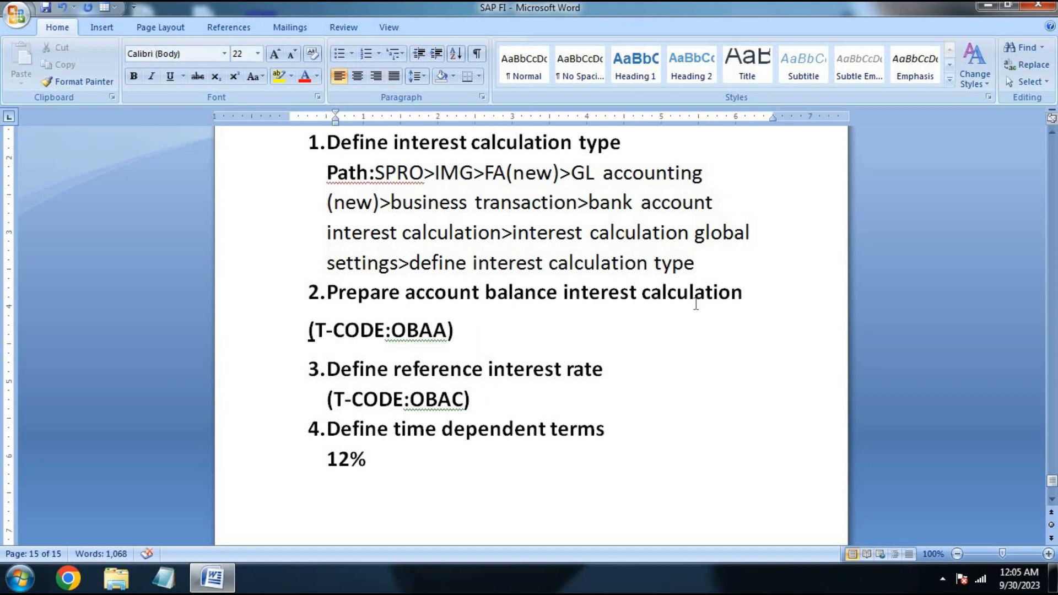
pyautogui.hotkey('ctrl', 'shift', 'n')
pyautogui.write('5.')
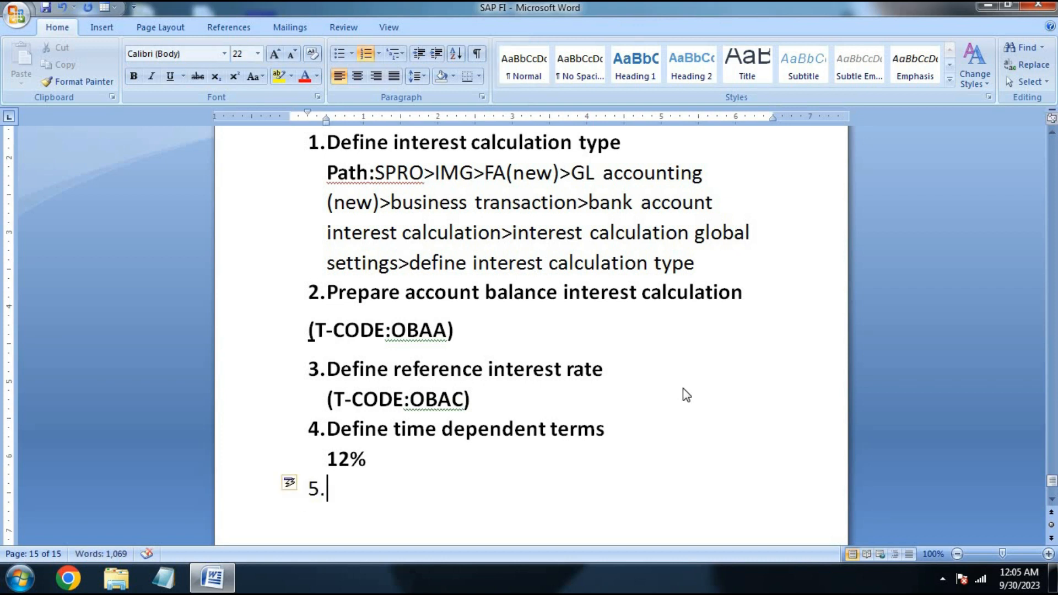
pyautogui.hotkey('ctrl', 'b')
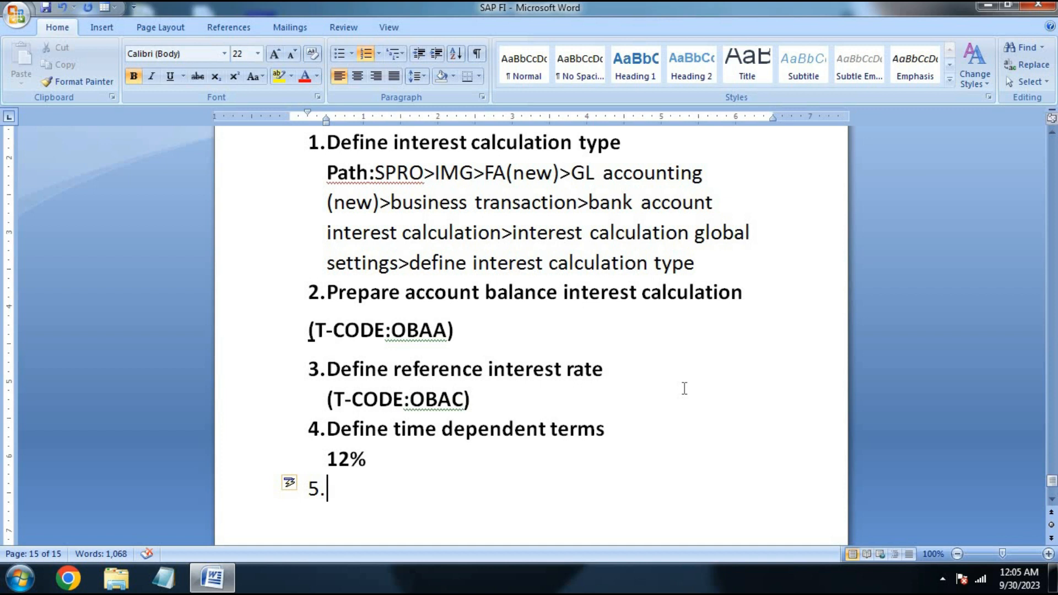
pyautogui.write('en')
pyautogui.write('ter intere')
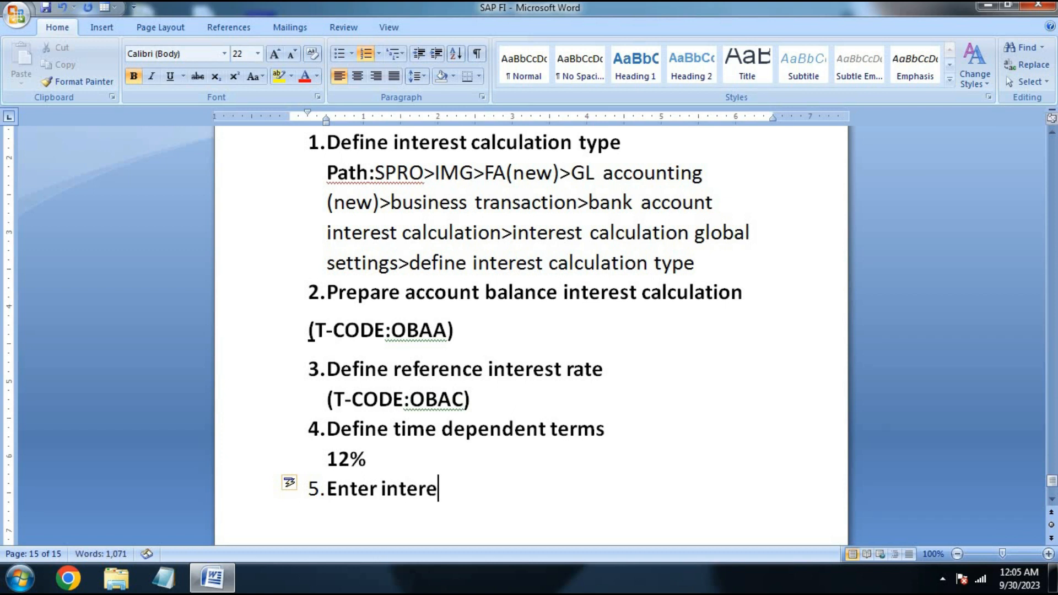
pyautogui.write('st value')
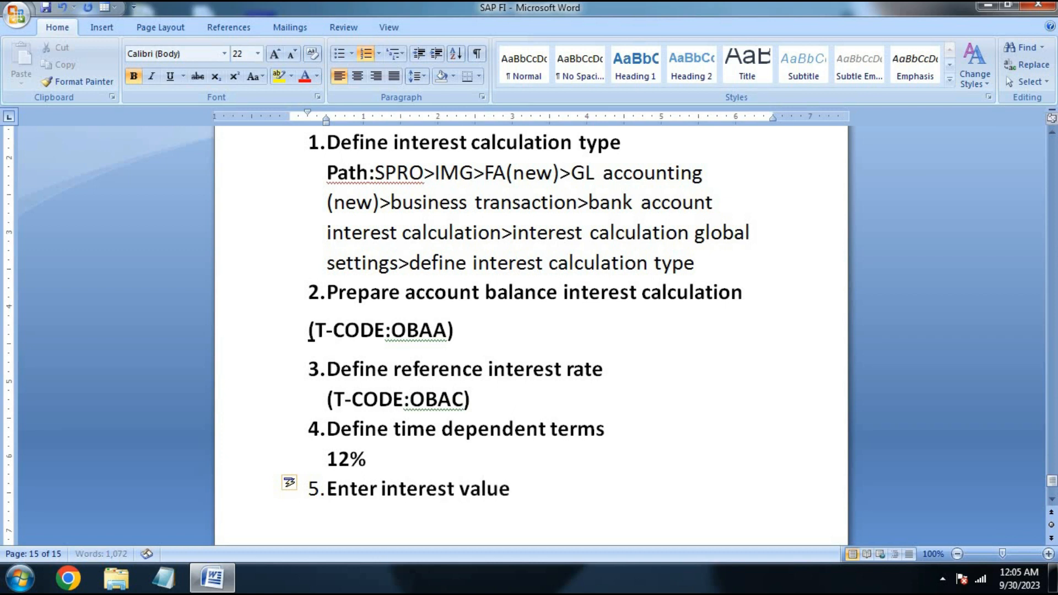
pyautogui.write('(T-CODE:')
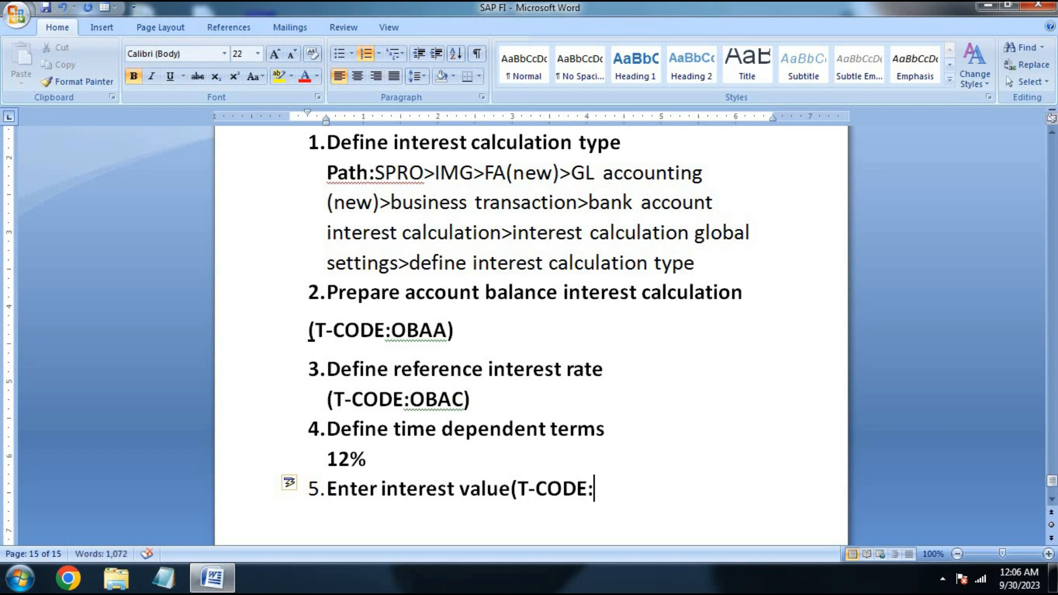
pyautogui.write('OB')
pyautogui.scroll(-3, 669, 382)
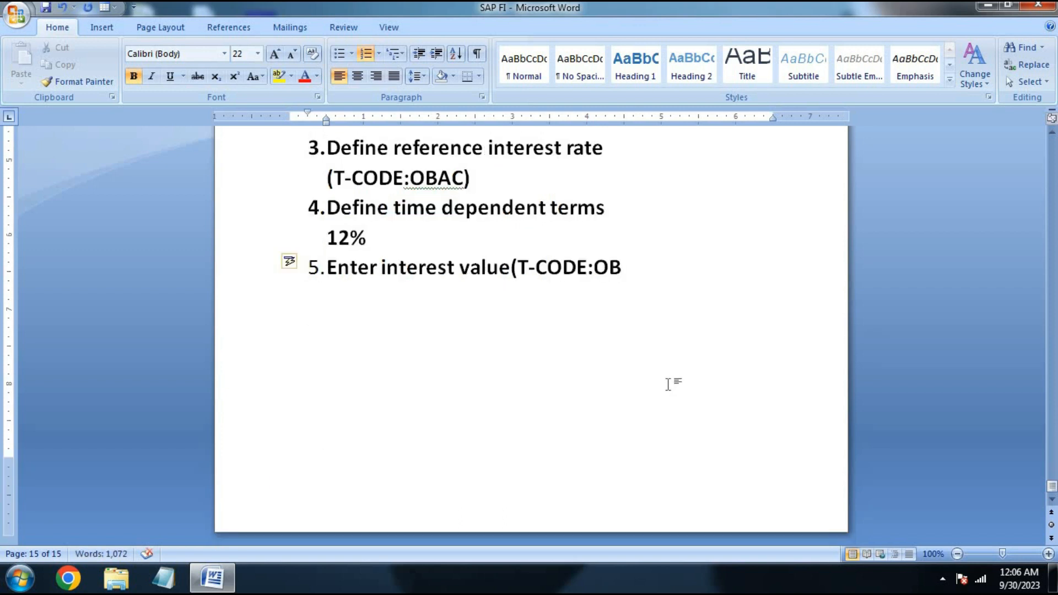
pyautogui.write('83)')
# Add a numbered item 6 with the bold text "GL interest or term loan" below item 5.
pyautogui.press('Return')
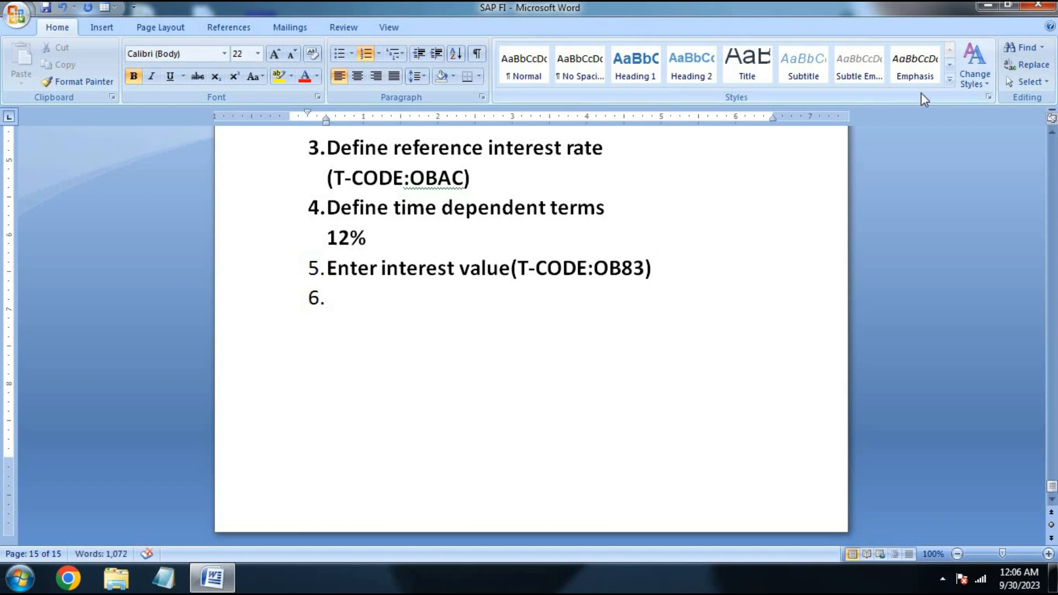
pyautogui.write('GL inter')
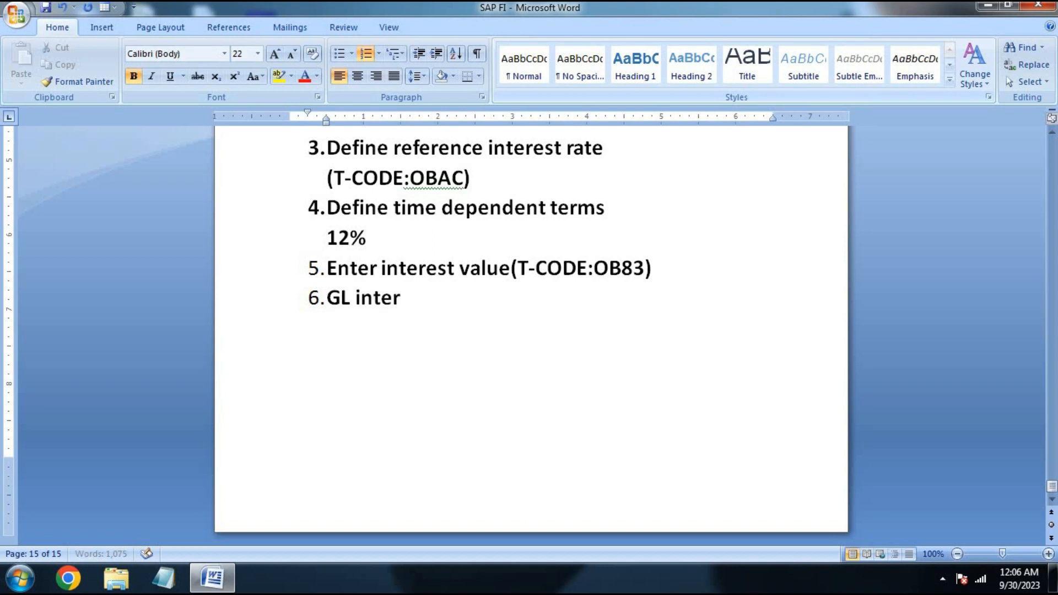
pyautogui.write('est or term ')
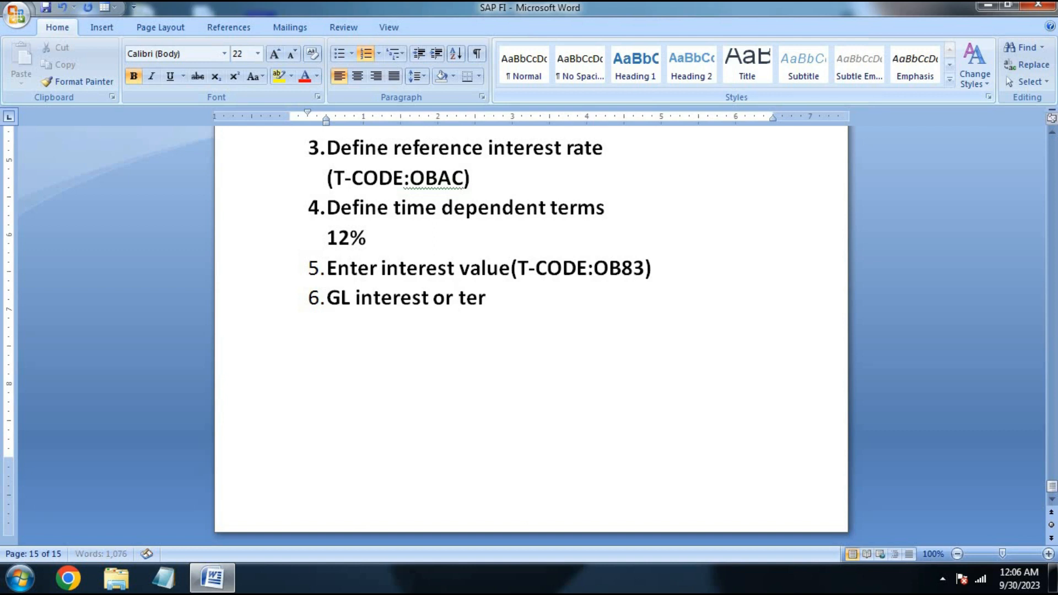
pyautogui.write('loan')
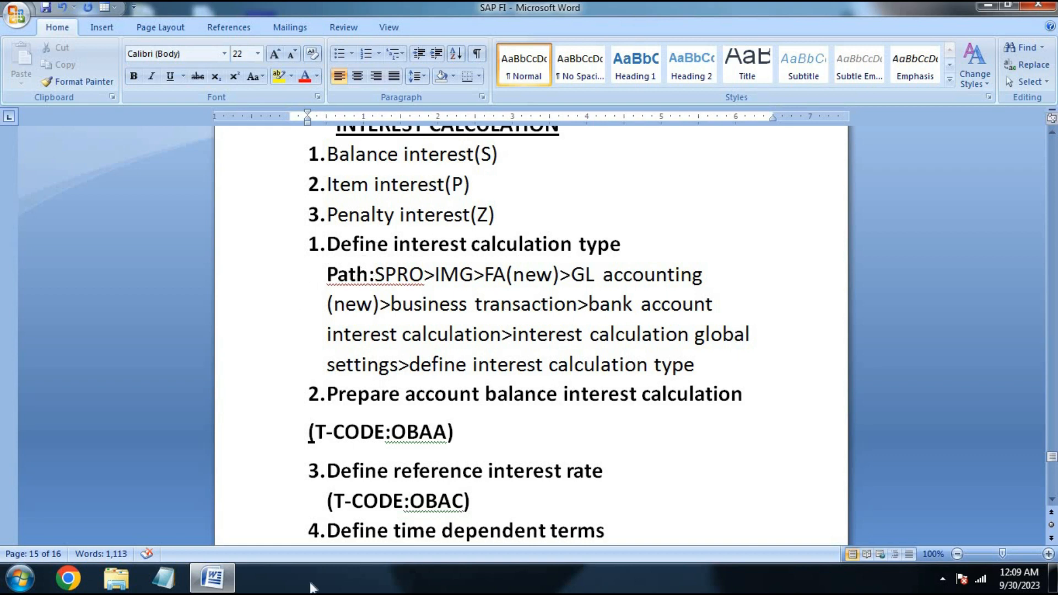
# Switch to the SAP Easy Access window, run transaction SPRO and display the SAP Reference IMG.
pyautogui.click(988, 6)
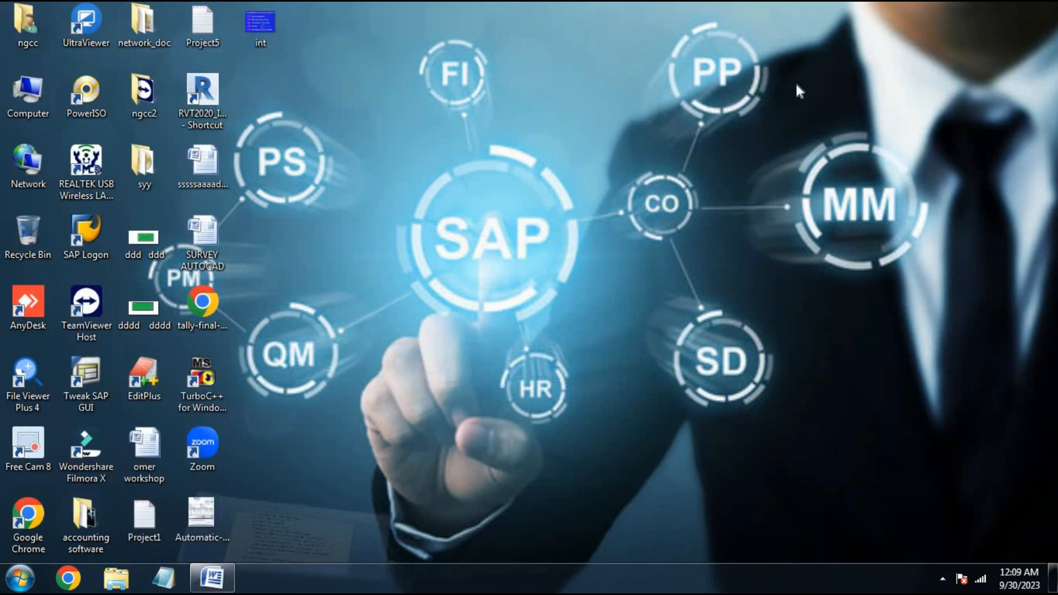
pyautogui.click(631, 197)
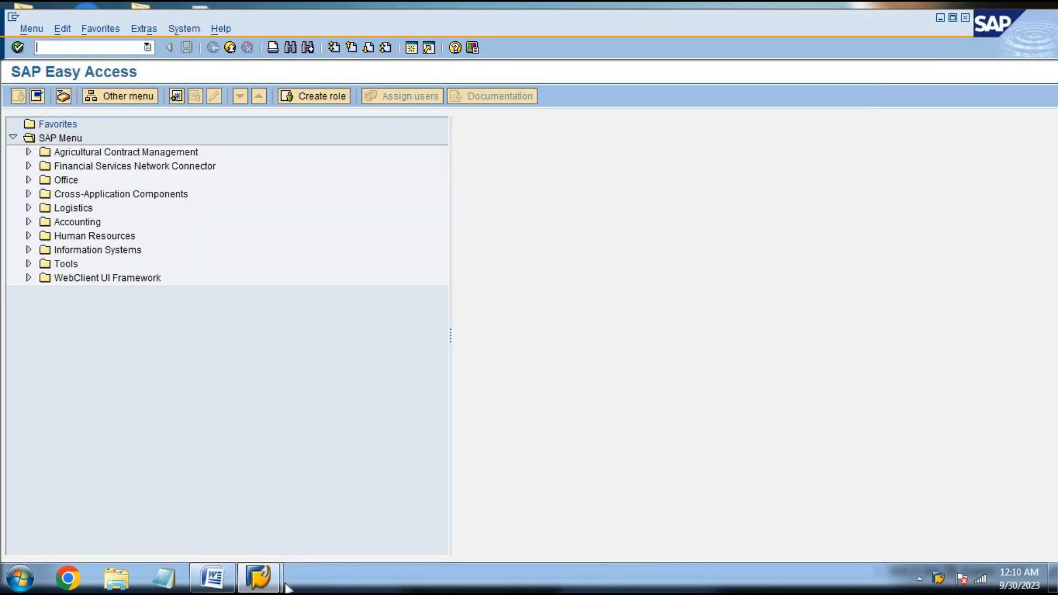
pyautogui.click(213, 578)
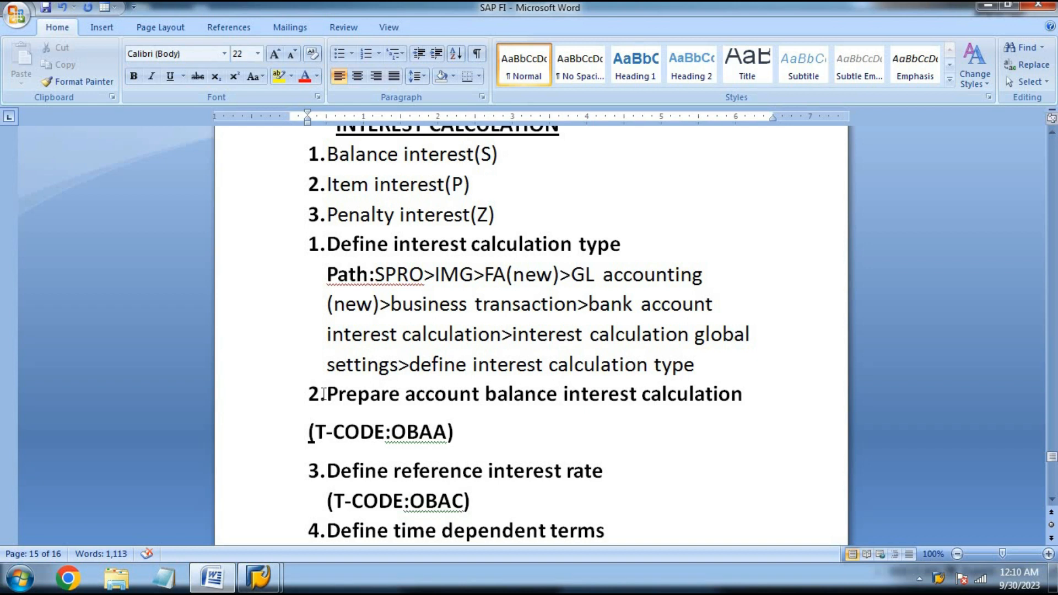
pyautogui.moveTo(259, 577)
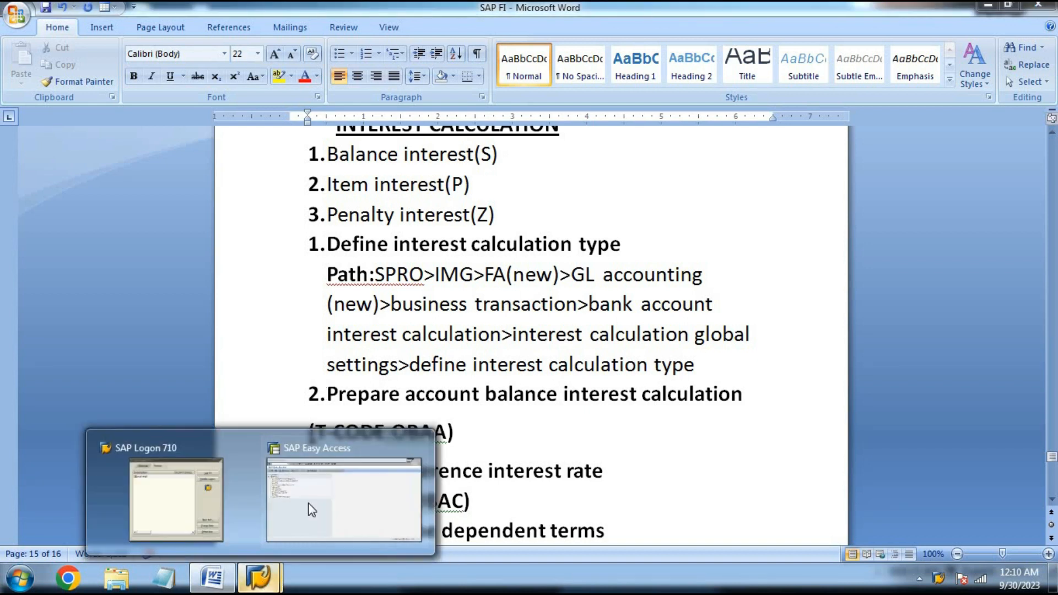
pyautogui.click(309, 503)
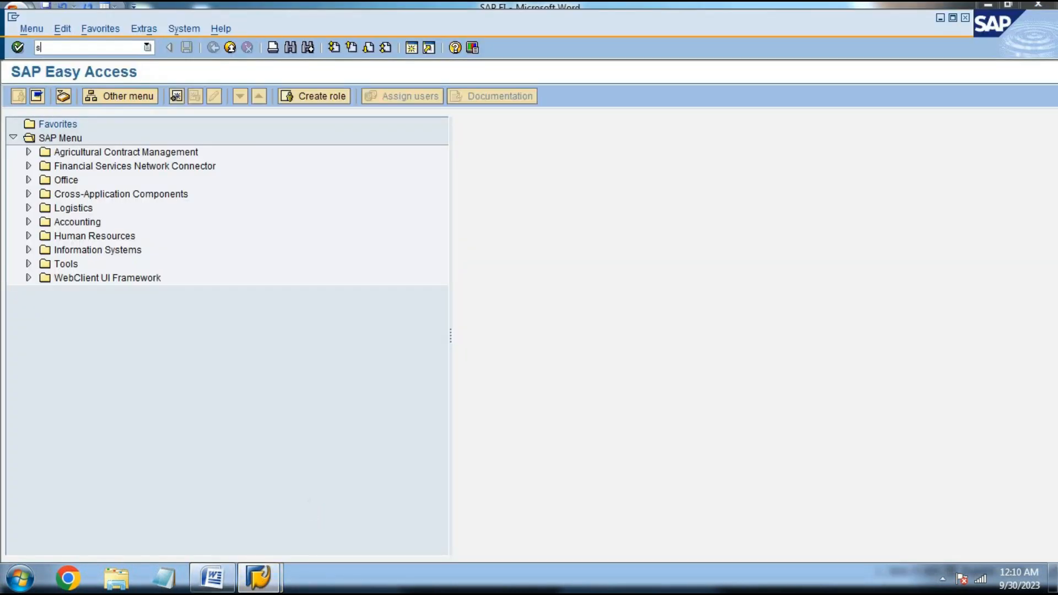
pyautogui.press('Return')
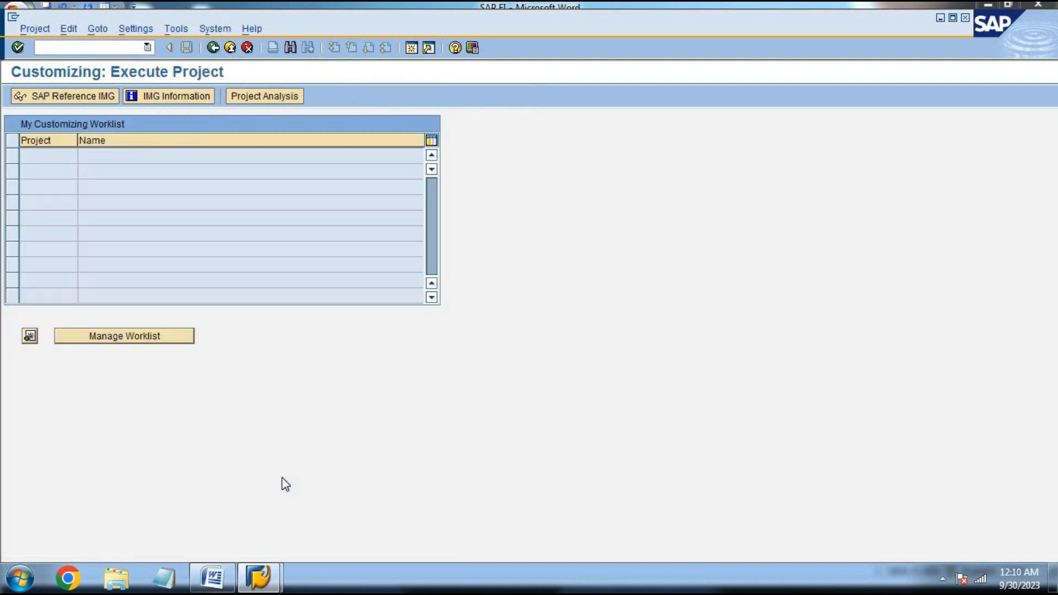
pyautogui.click(68, 97)
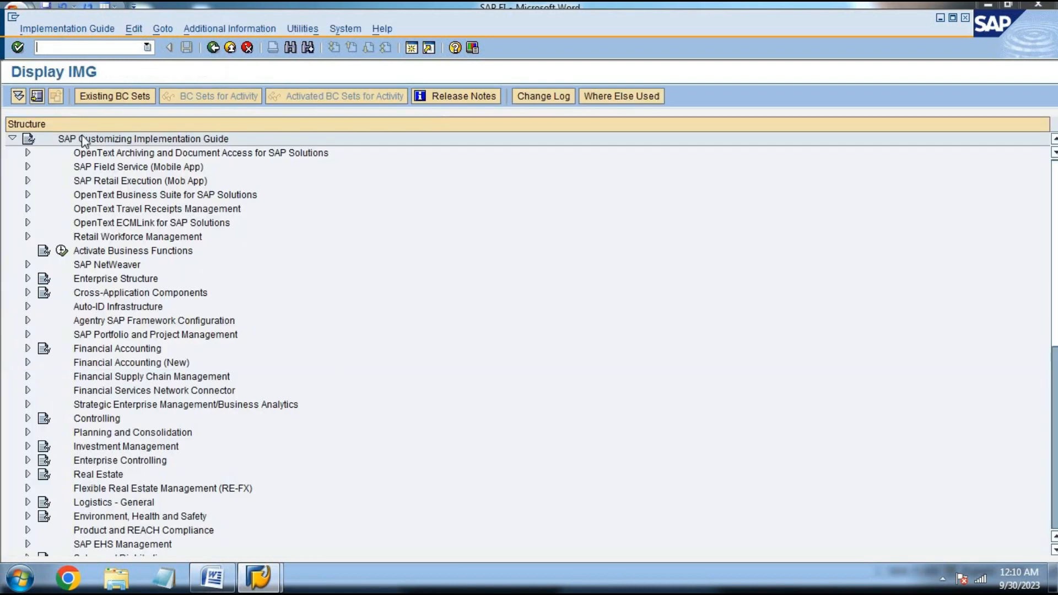
# Open Define Interest Calculation Types under Financial Accounting (New) > General Ledger Accounting (New) > Business Transactions > Bank Account Interest Calculation > Interest Calculation Global Settings.
pyautogui.click(28, 363)
pyautogui.click(46, 390)
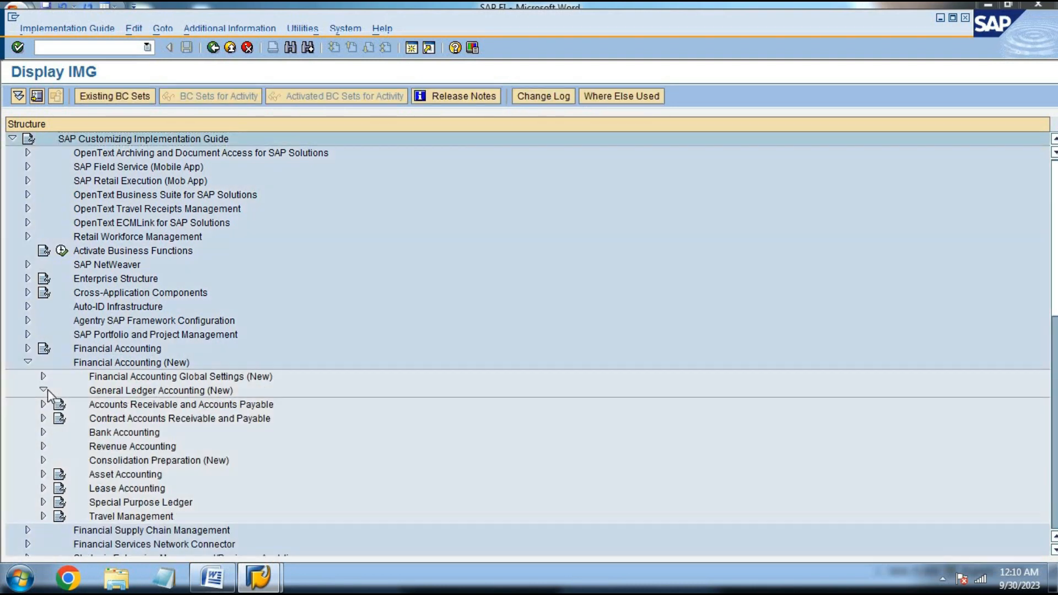
pyautogui.click(58, 419)
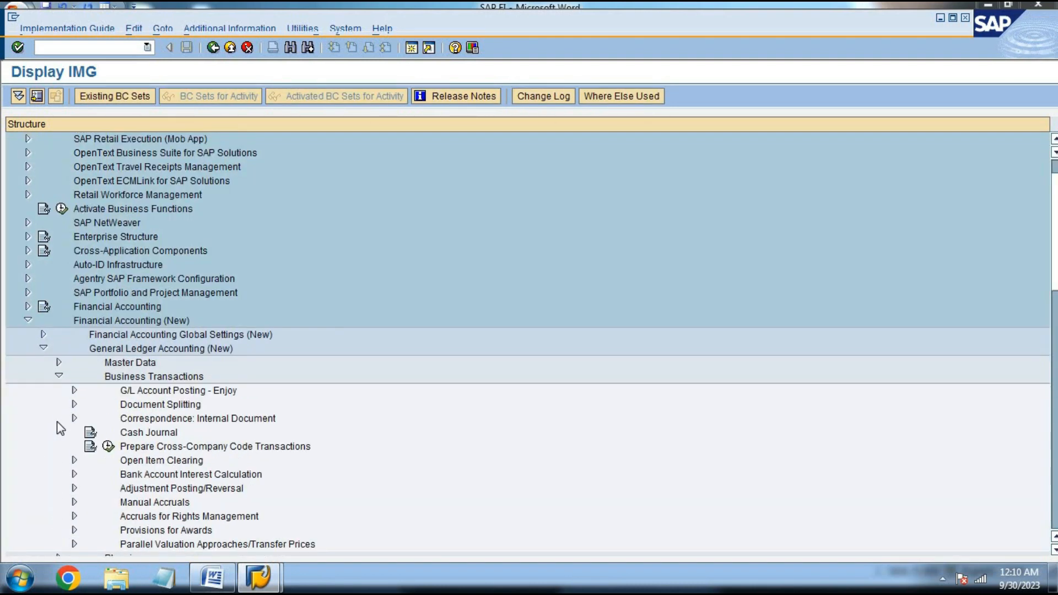
pyautogui.click(74, 475)
pyautogui.scroll(-1, 121, 502)
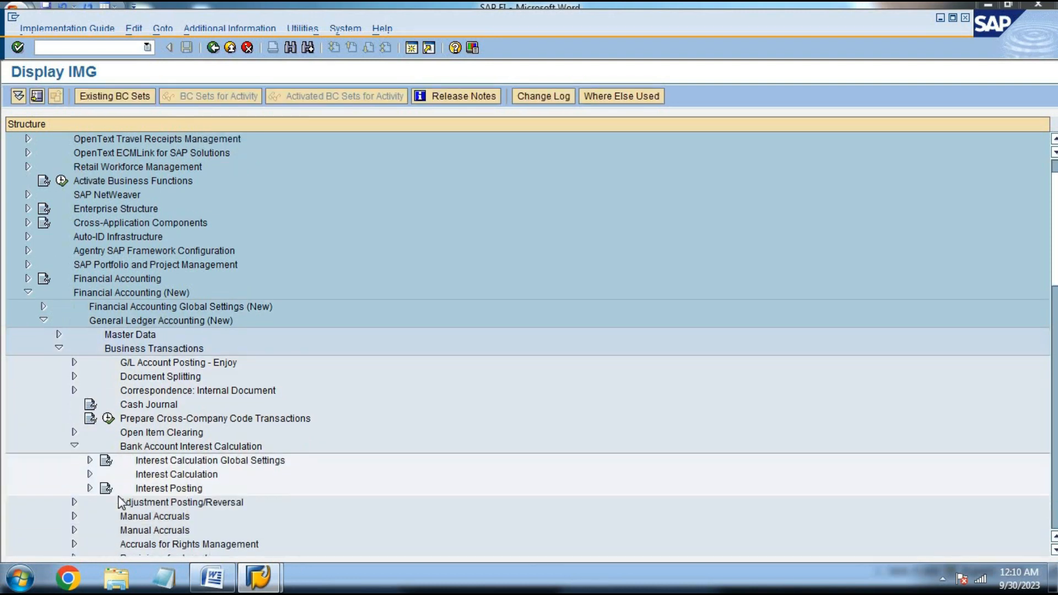
pyautogui.click(91, 461)
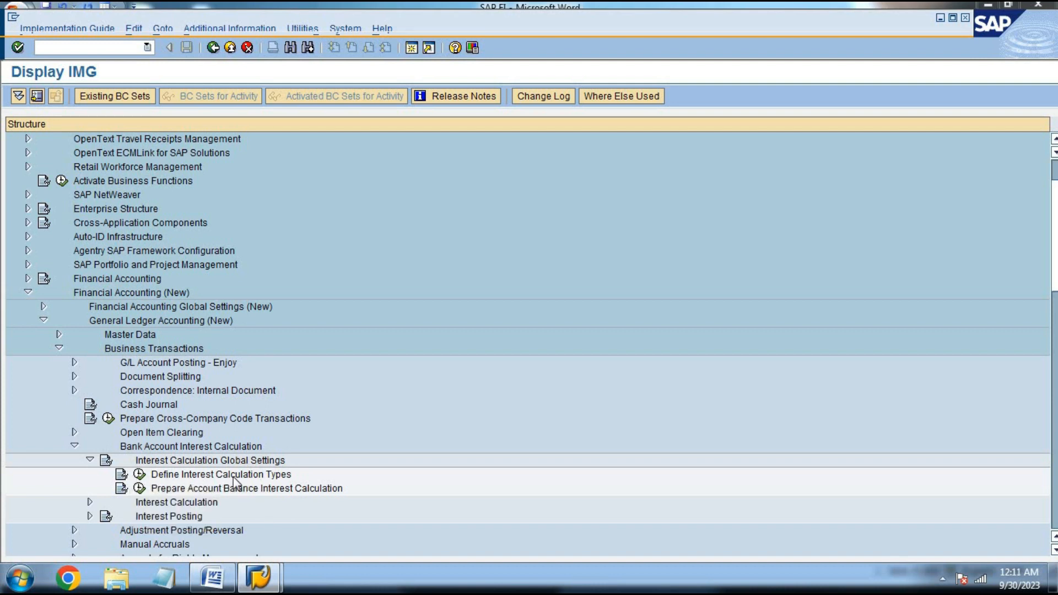
pyautogui.click(140, 475)
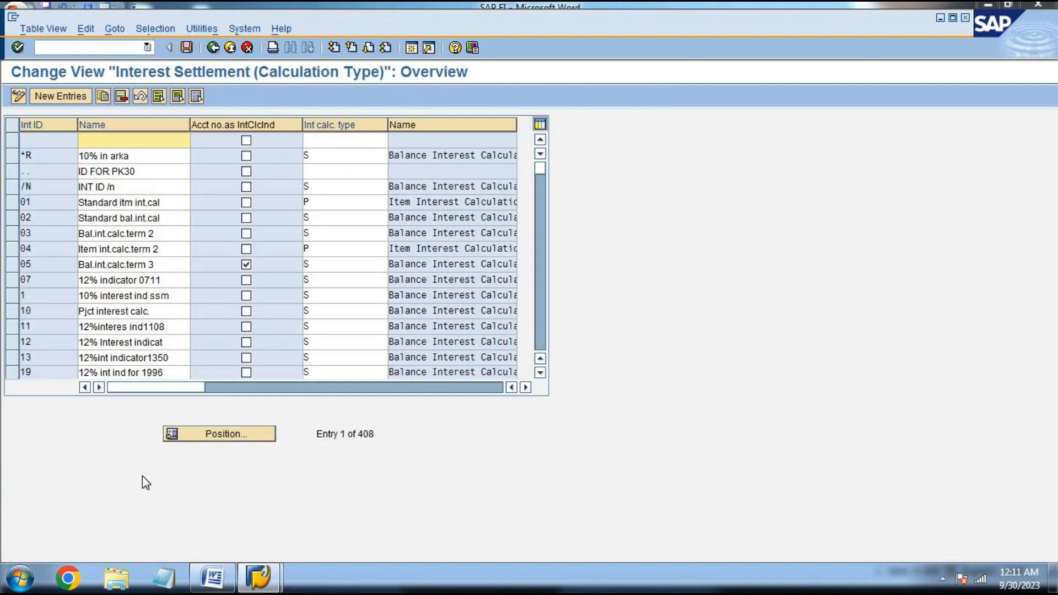
# Create a new interest calculation entry with ID "in", name "12% interest" and calculation type S (Balance Interest Calculation).
pyautogui.click(65, 96)
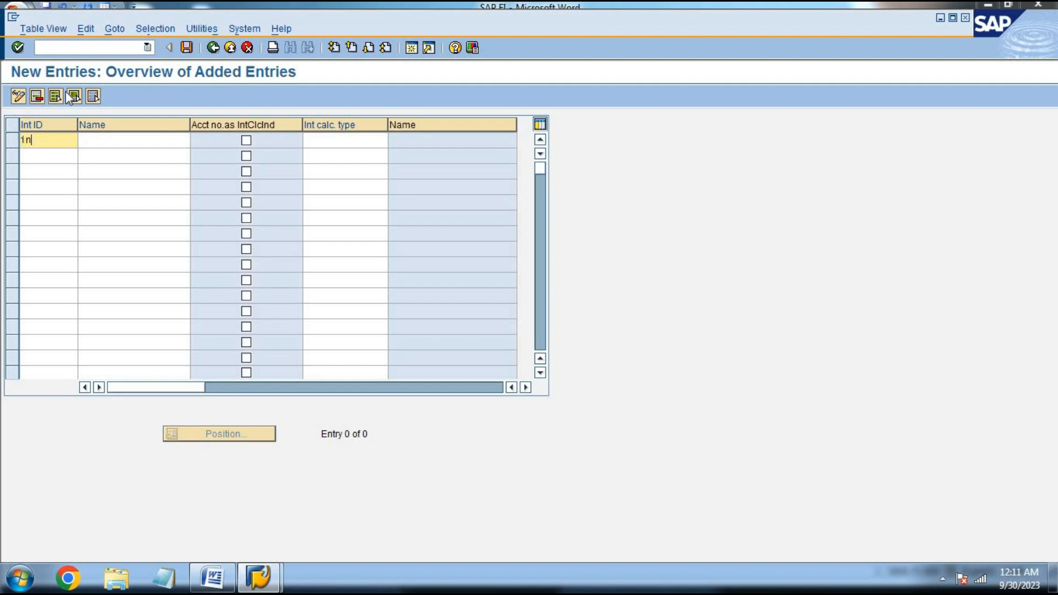
pyautogui.press('Tab')
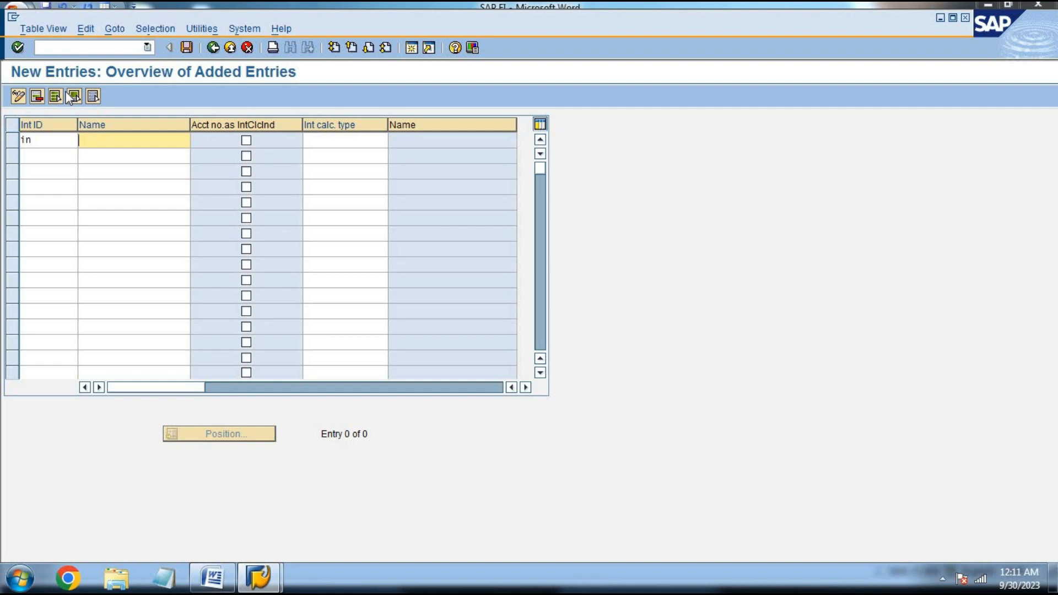
pyautogui.write('12')
pyautogui.press('Down')
pyautogui.press('Tab')
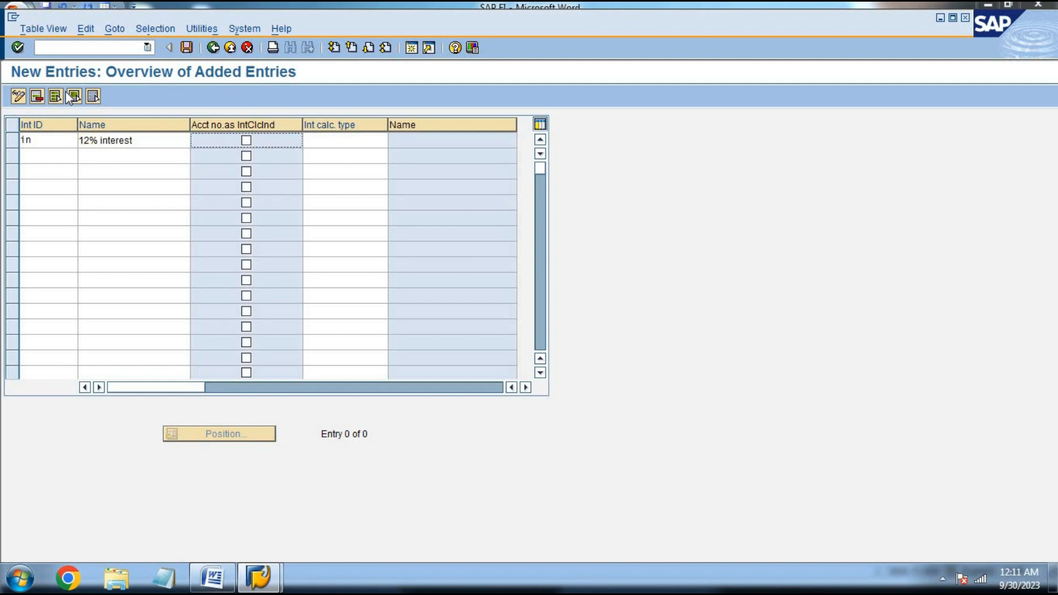
pyautogui.press('Tab')
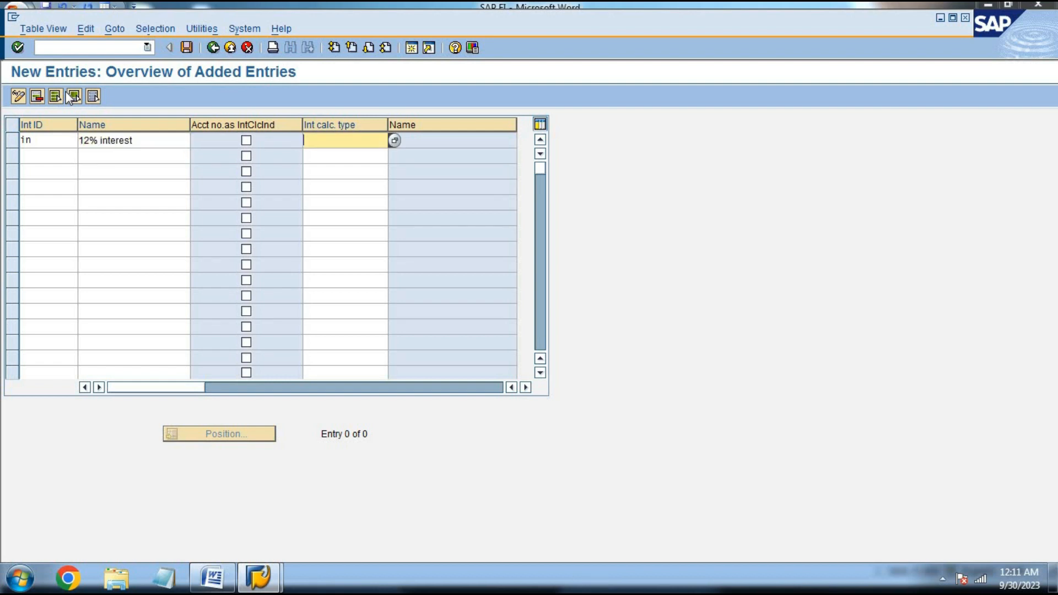
pyautogui.click(395, 141)
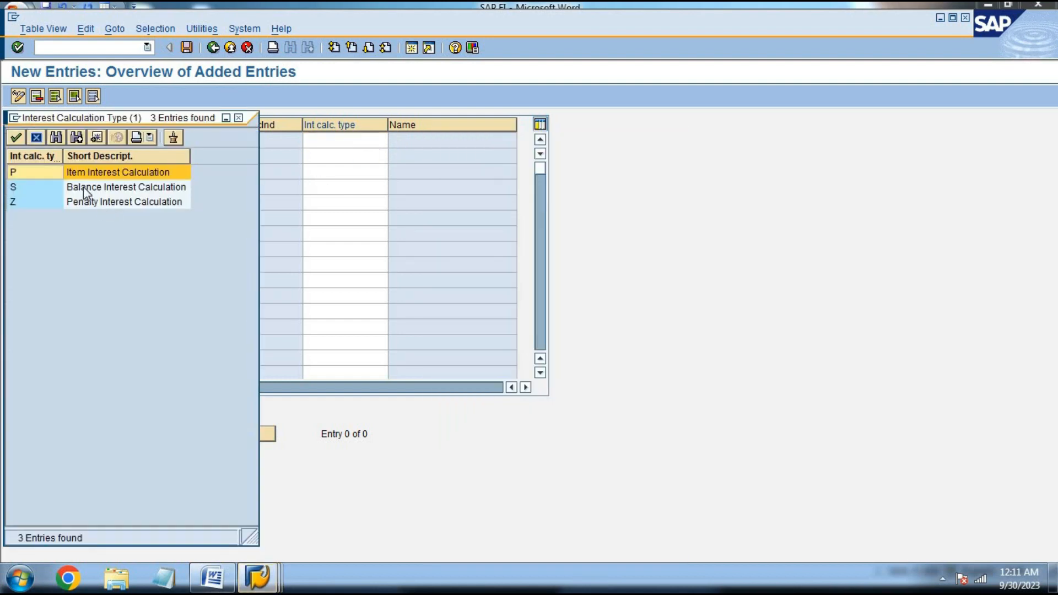
pyautogui.click(84, 188)
pyautogui.doubleClick(83, 187)
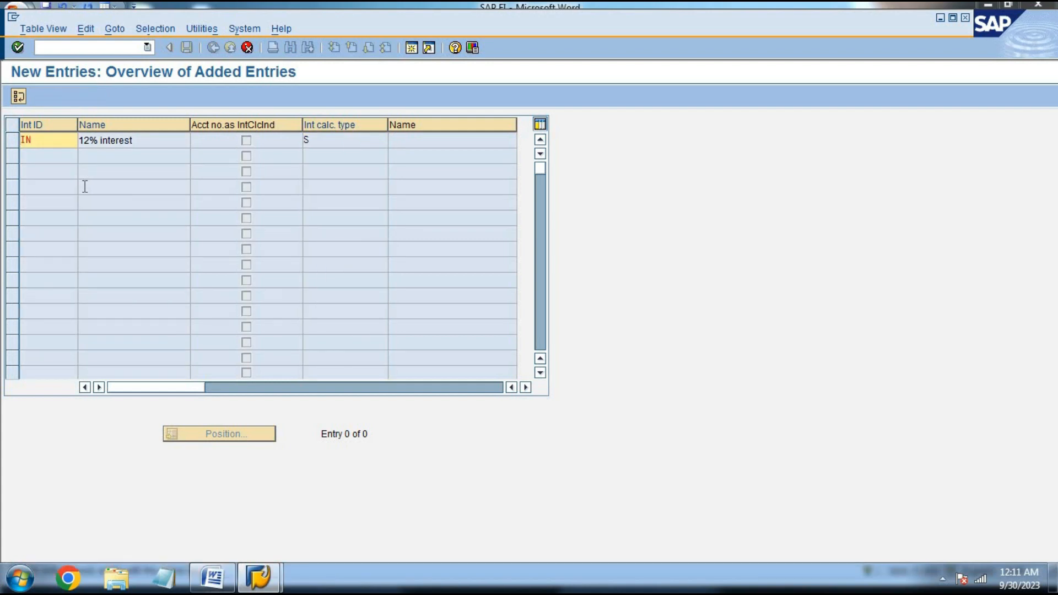
# Set the new entry's interest ID to NI, save it and return to the calculation type overview.
pyautogui.click(27, 146)
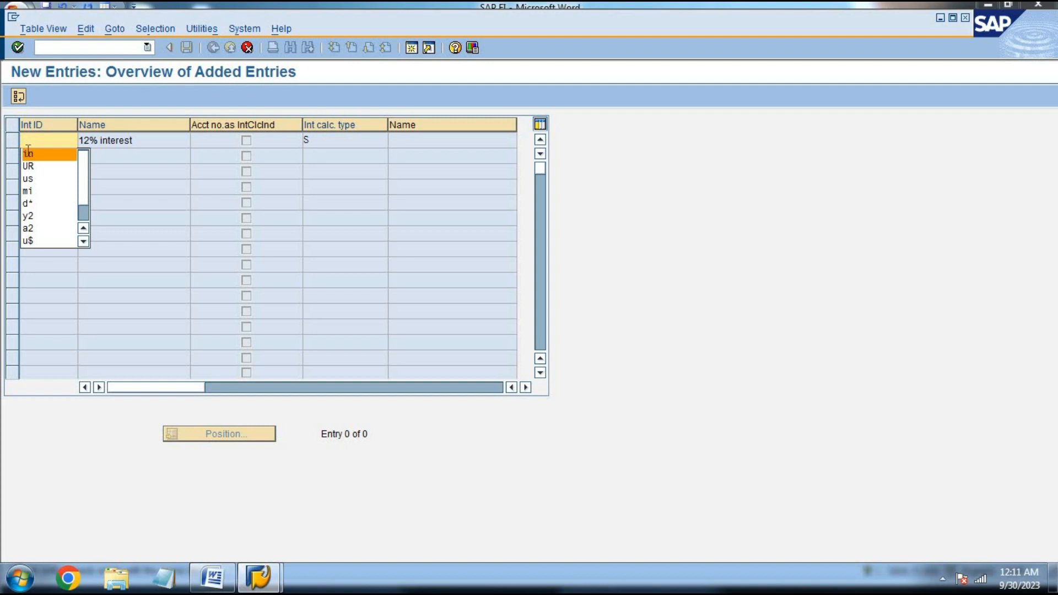
pyautogui.write('n1')
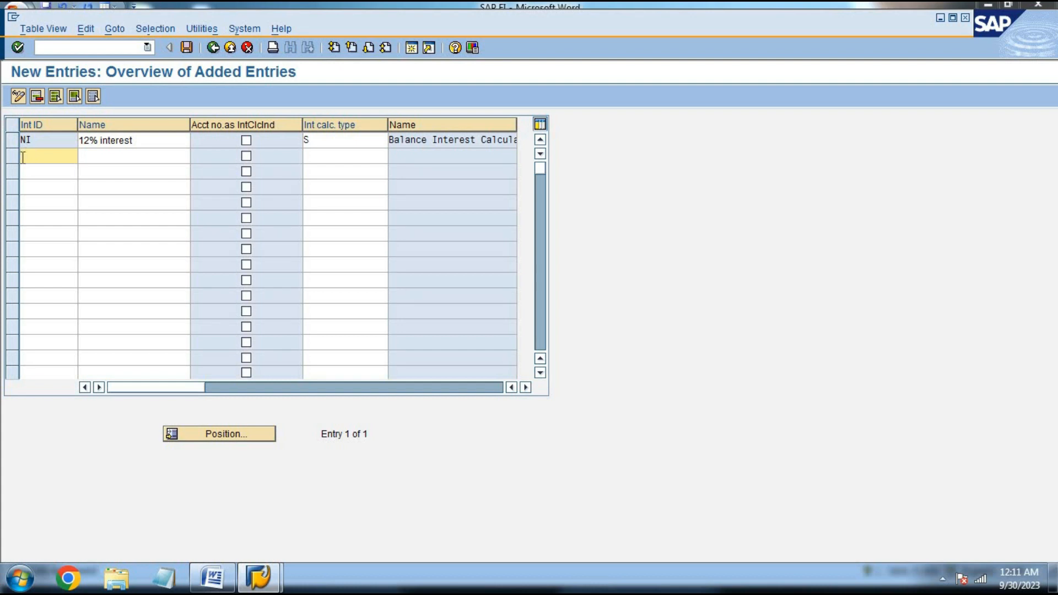
pyautogui.click(214, 49)
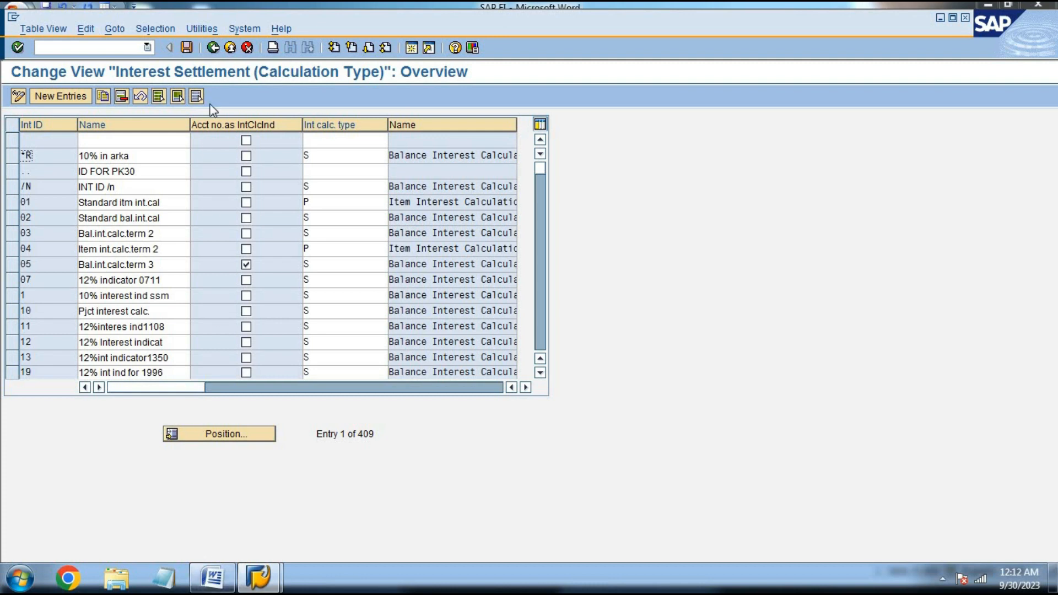
# In Prepare Account Balance Interest Calculation, create a new entry for indicator NI with an interest calculation frequency of 01 (1 month).
pyautogui.click(212, 47)
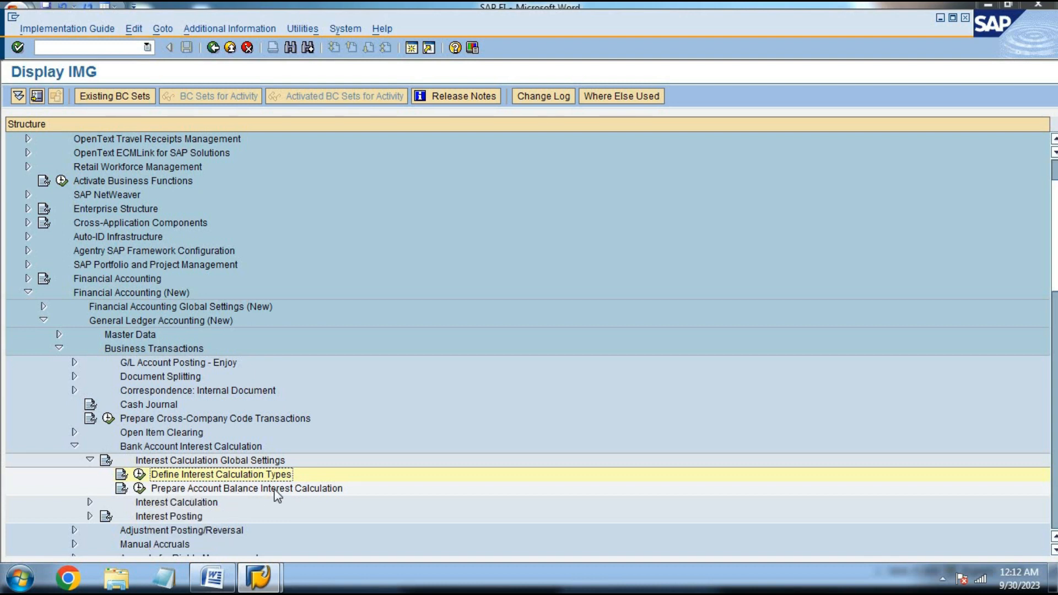
pyautogui.click(139, 488)
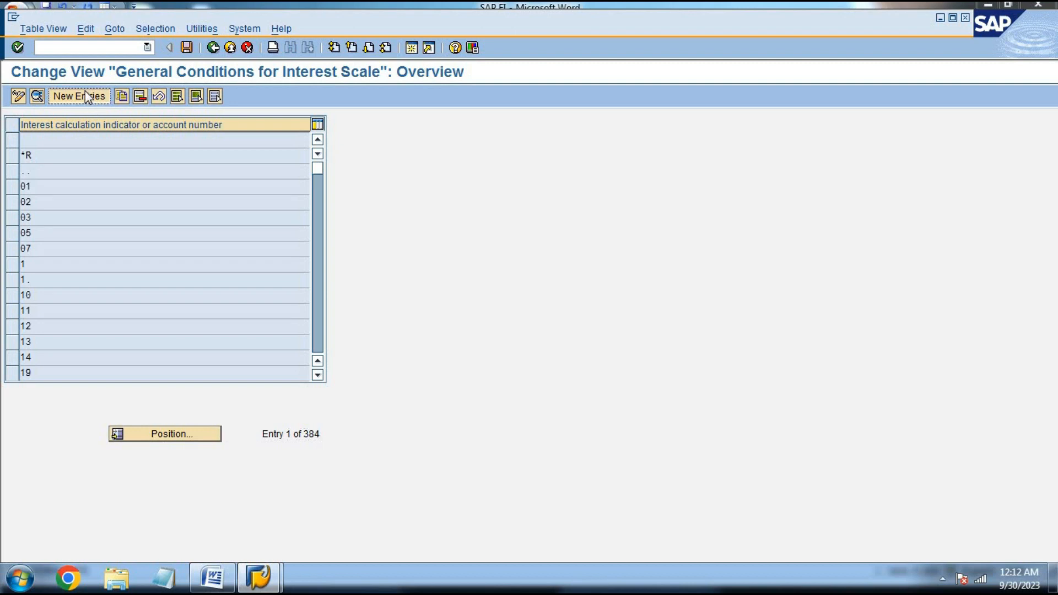
pyautogui.click(85, 95)
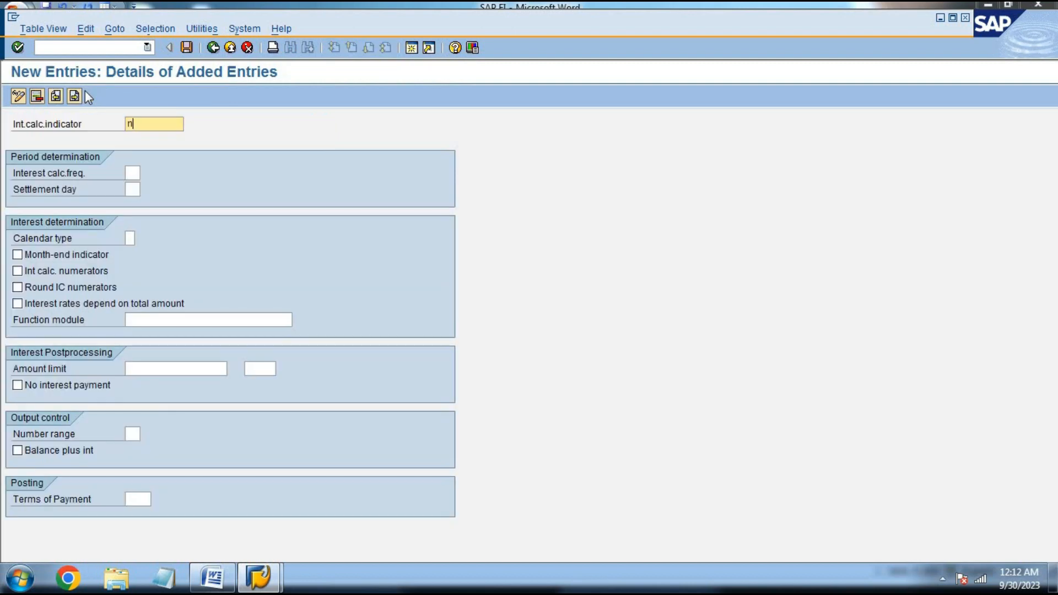
pyautogui.press('Tab')
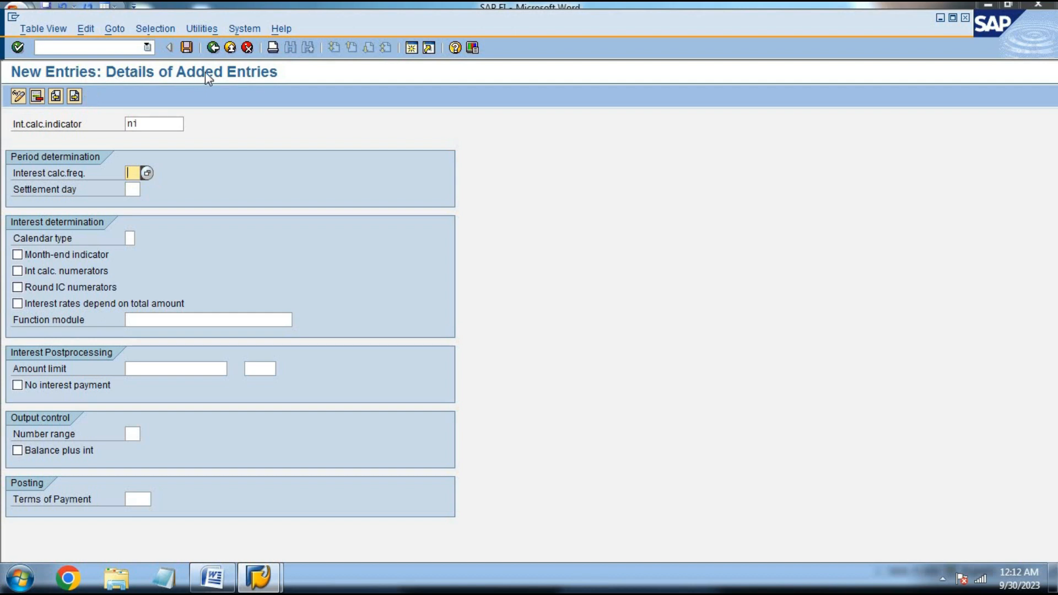
pyautogui.click(146, 174)
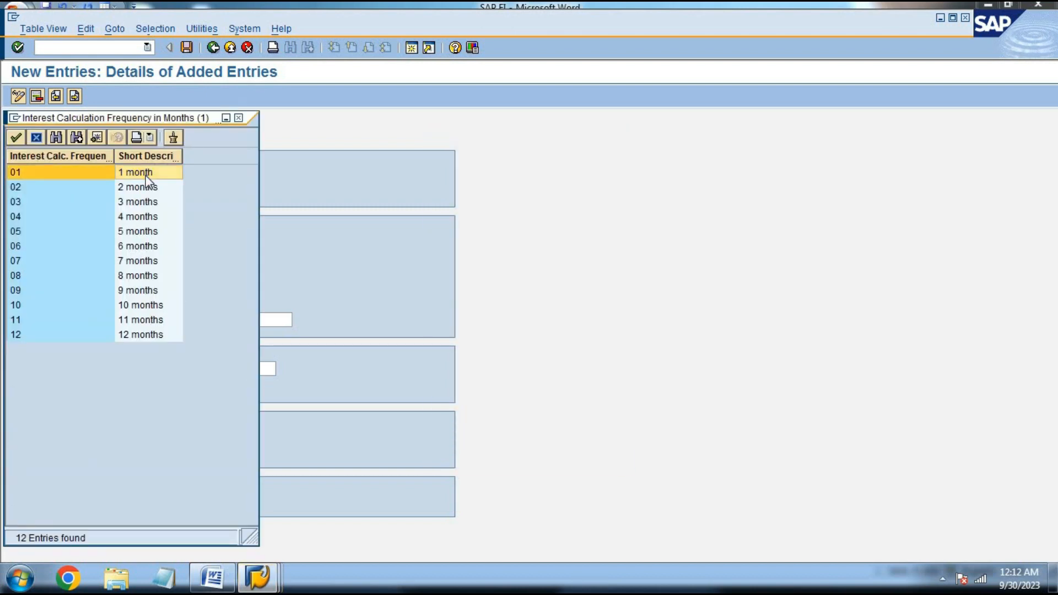
pyautogui.doubleClick(147, 172)
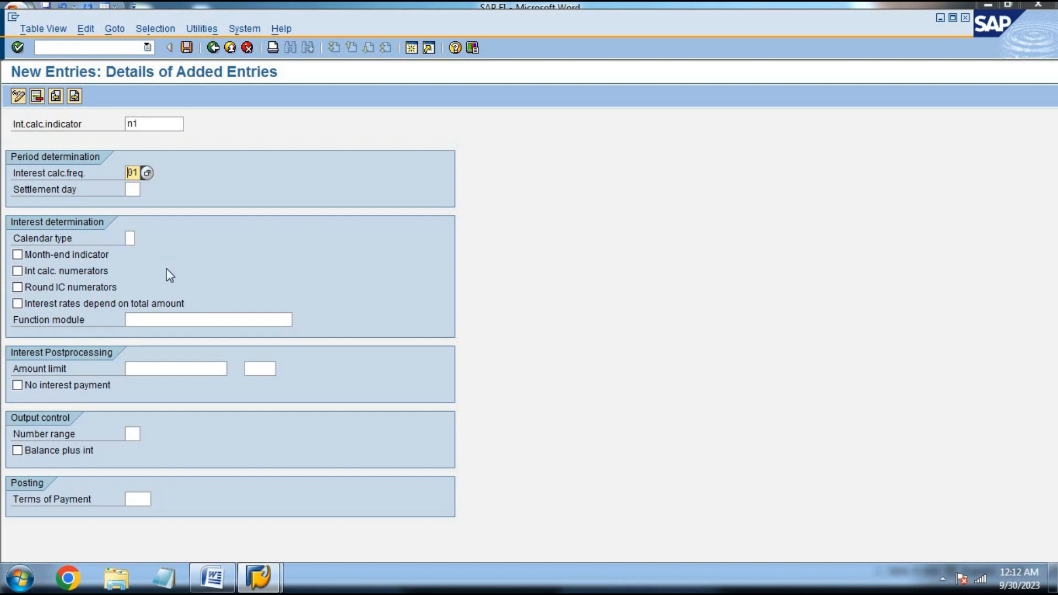
# Set the NI entry's calendar type to G (28,..,31/365), enable Balance plus int and save it to the "assets accounting" customizing request.
pyautogui.click(129, 237)
pyautogui.click(141, 237)
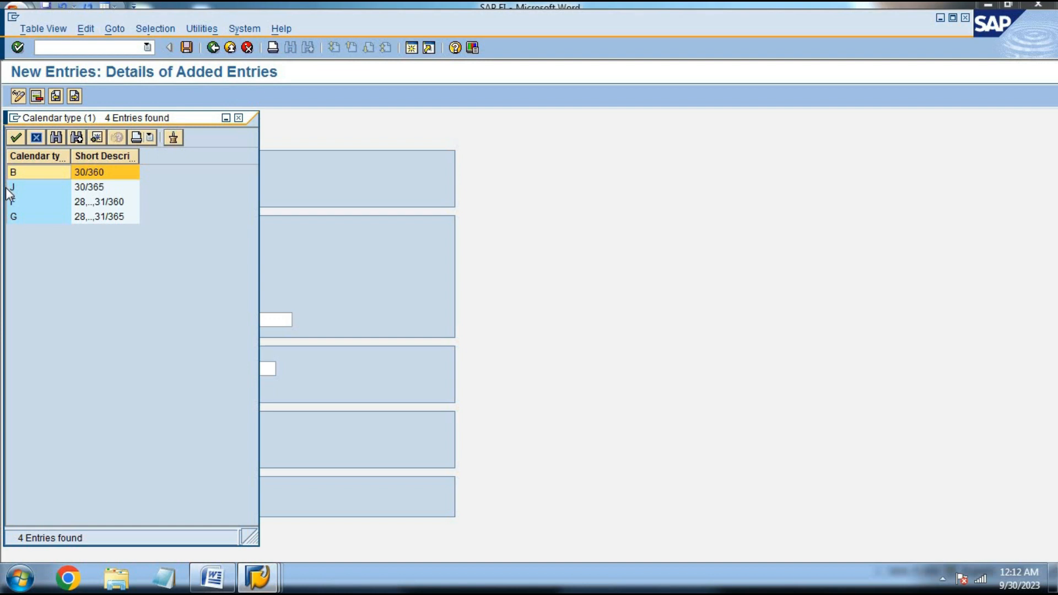
pyautogui.click(21, 220)
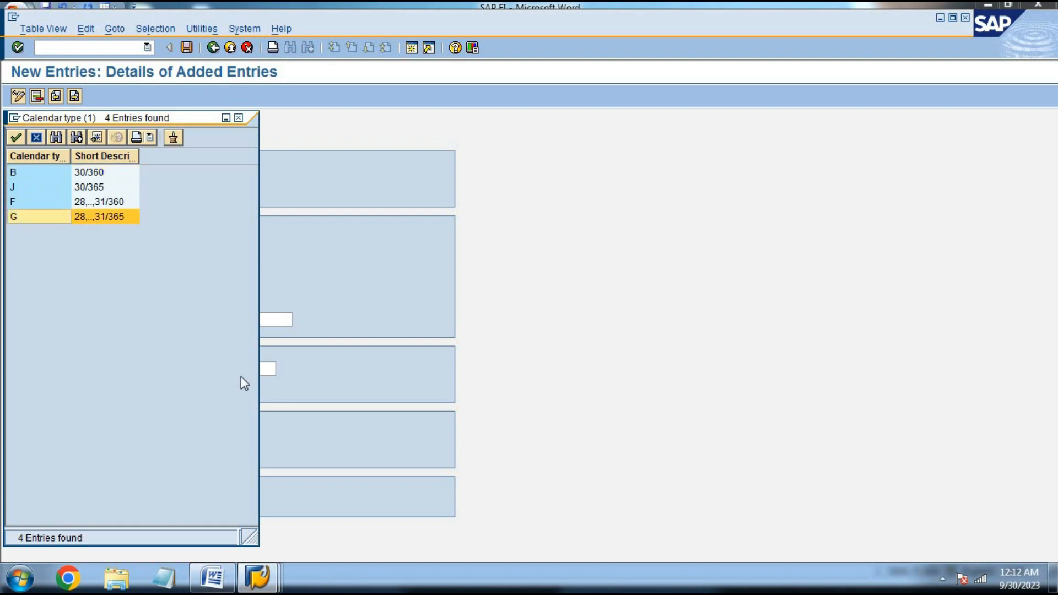
pyautogui.press('Return')
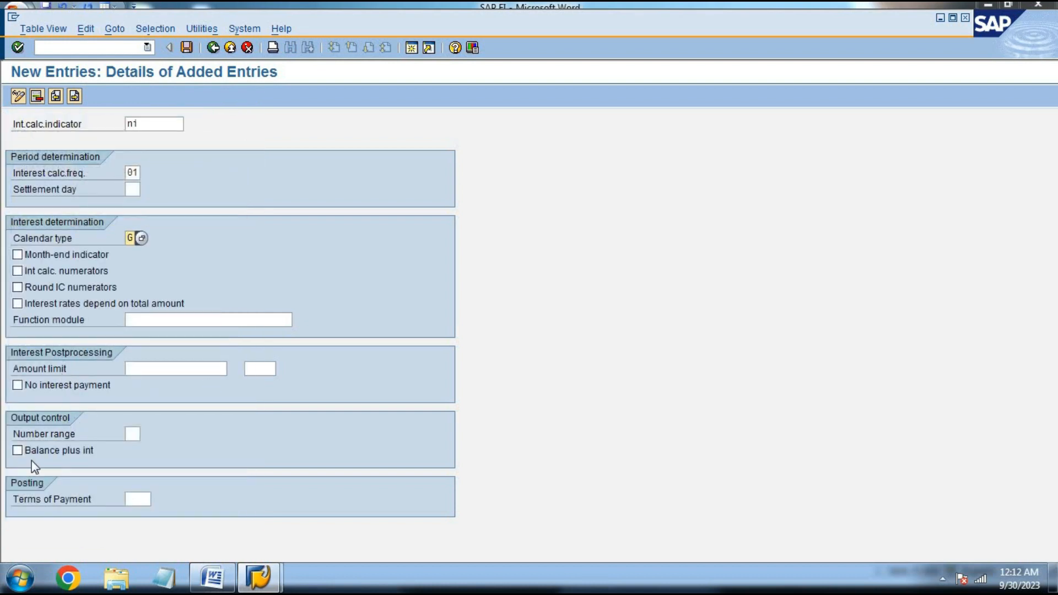
pyautogui.click(65, 454)
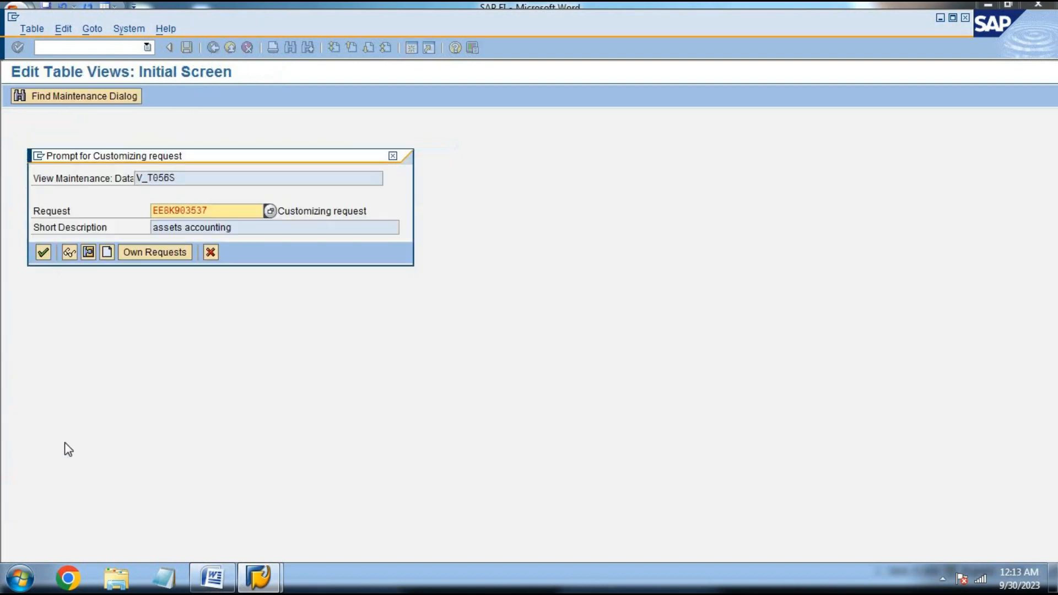
pyautogui.press('Return')
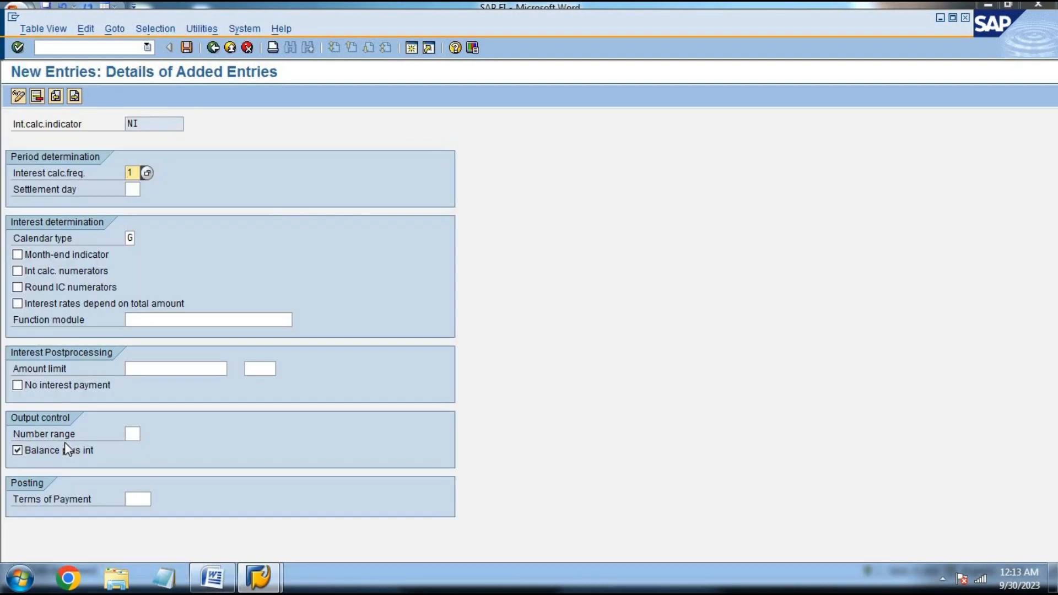
# Check the next configuration step in the Word notes and return to the SAP window.
pyautogui.click(212, 578)
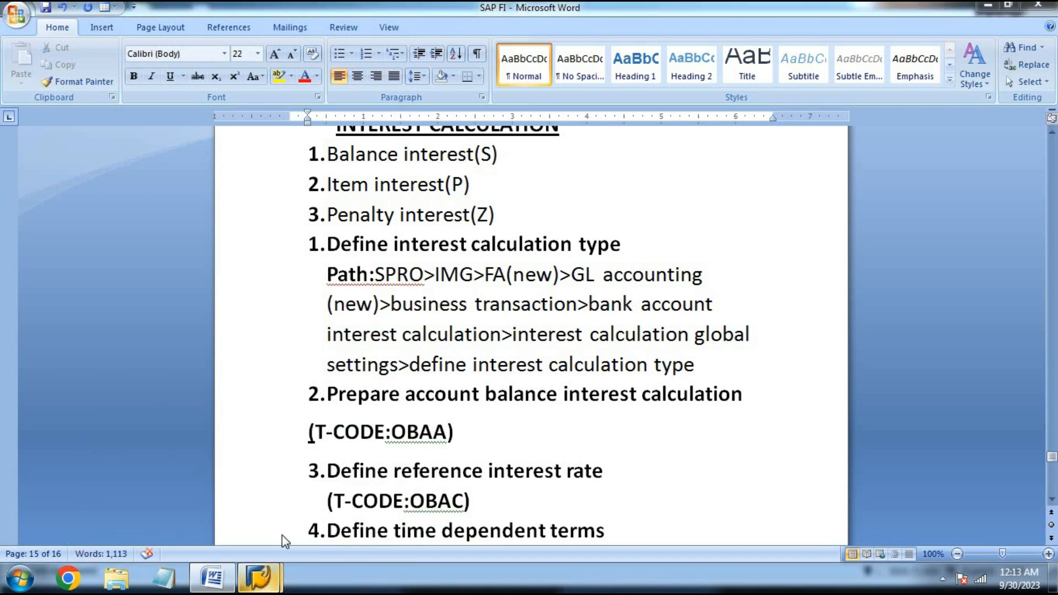
pyautogui.moveTo(260, 578)
pyautogui.click(320, 496)
# Return to the IMG structure and open Define Reference Interest Rates under Bank Account Interest Calculation > Interest Calculation.
pyautogui.click(214, 49)
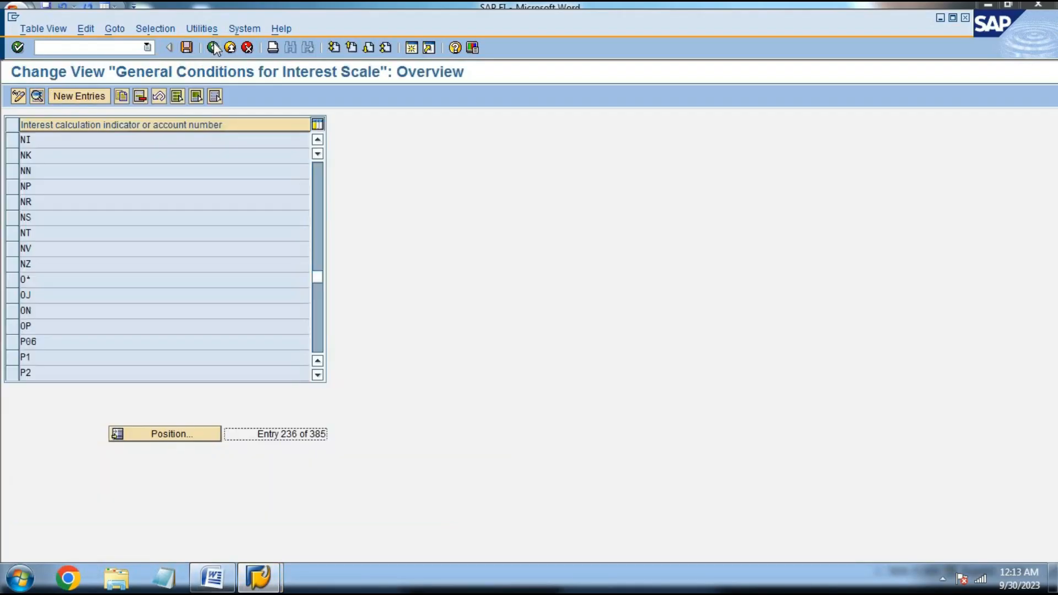
pyautogui.click(215, 48)
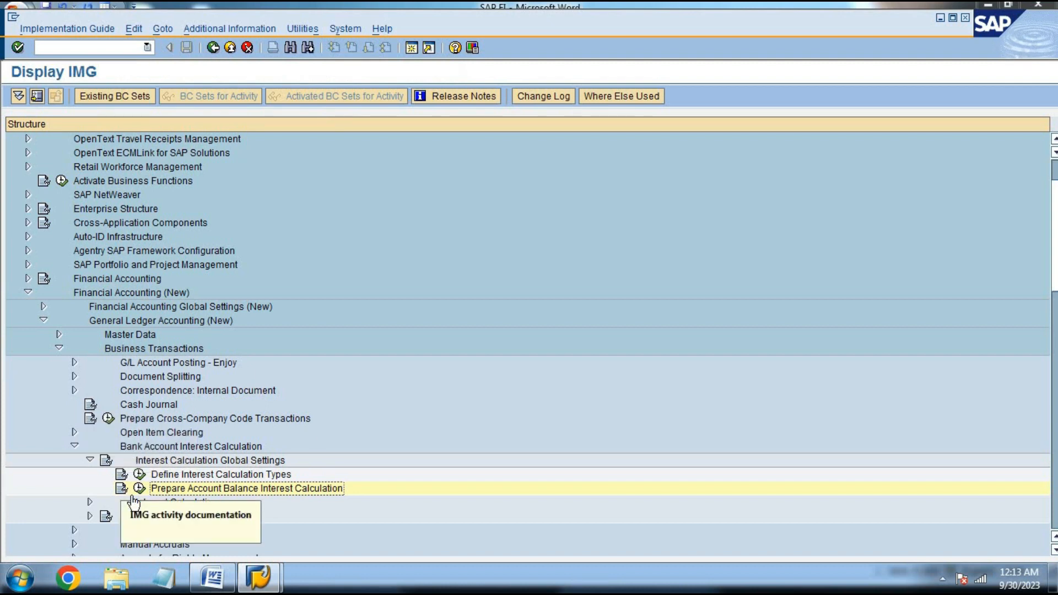
pyautogui.click(90, 459)
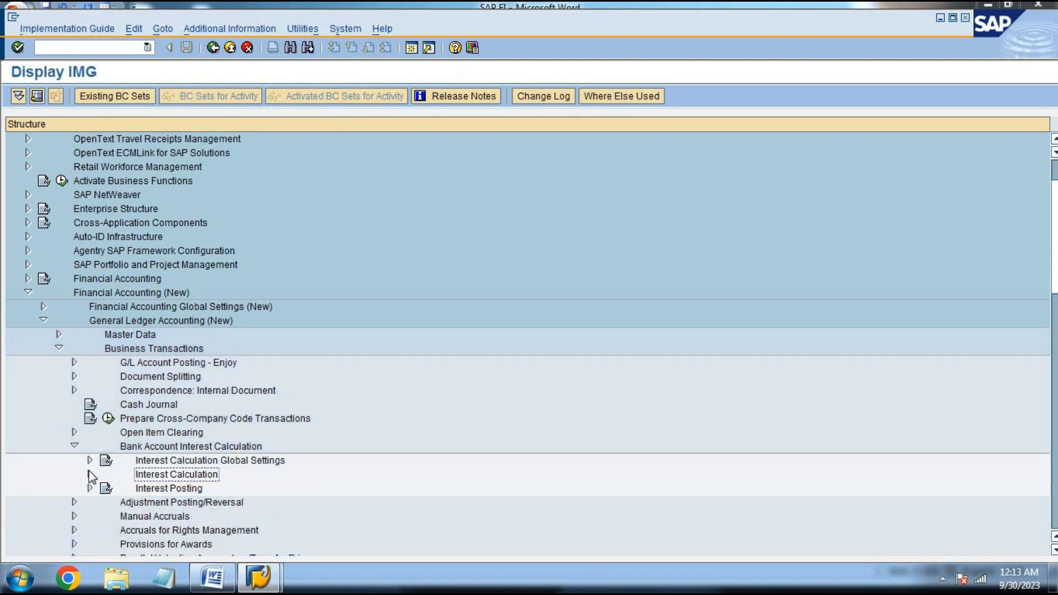
pyautogui.click(90, 474)
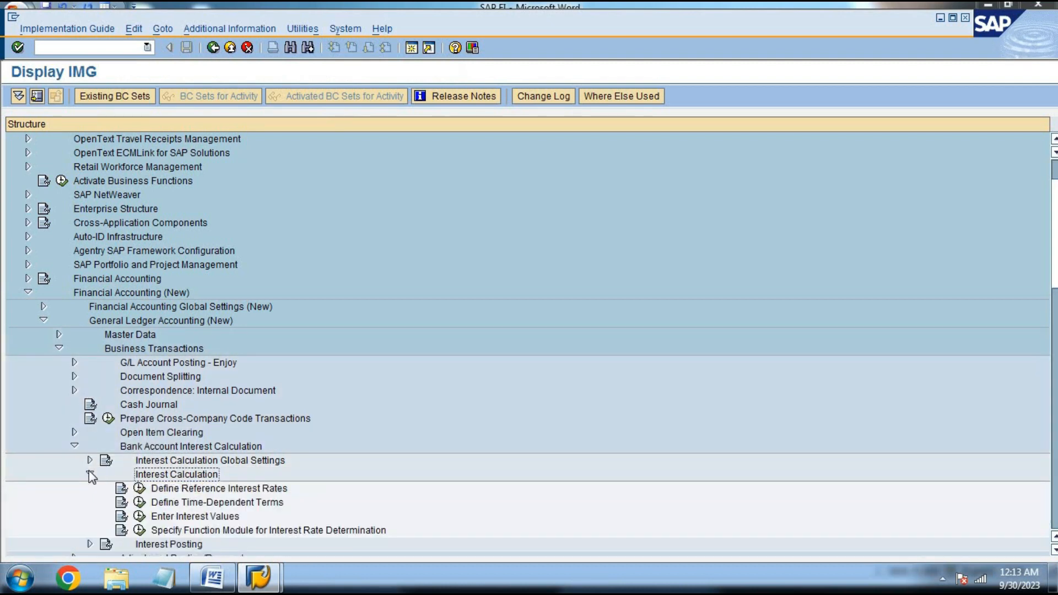
pyautogui.click(144, 490)
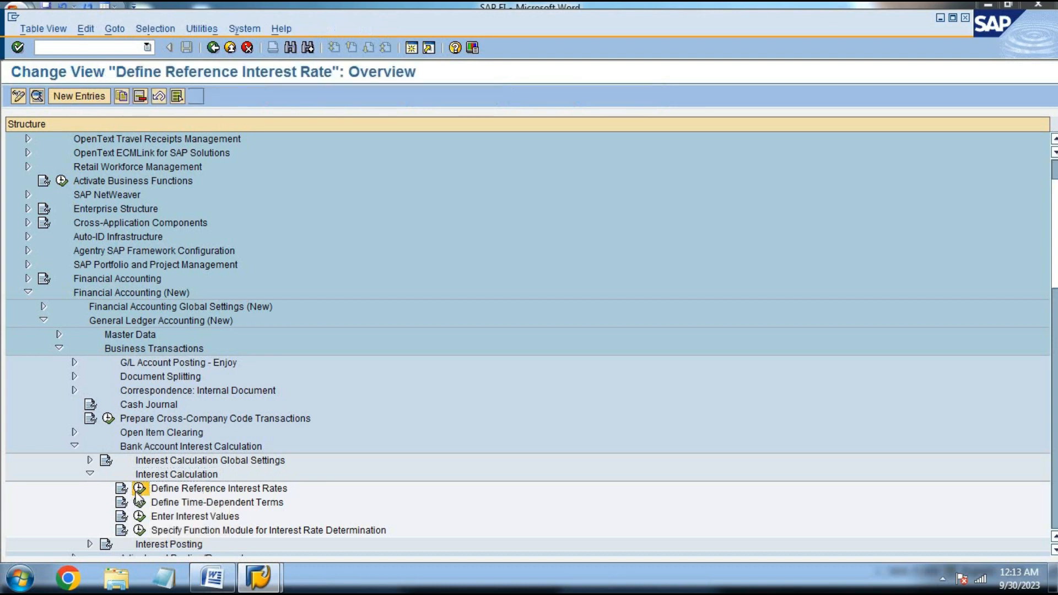
# Create a new reference interest rate NI1 with the long text "11 %reference interest rate".
pyautogui.click(82, 96)
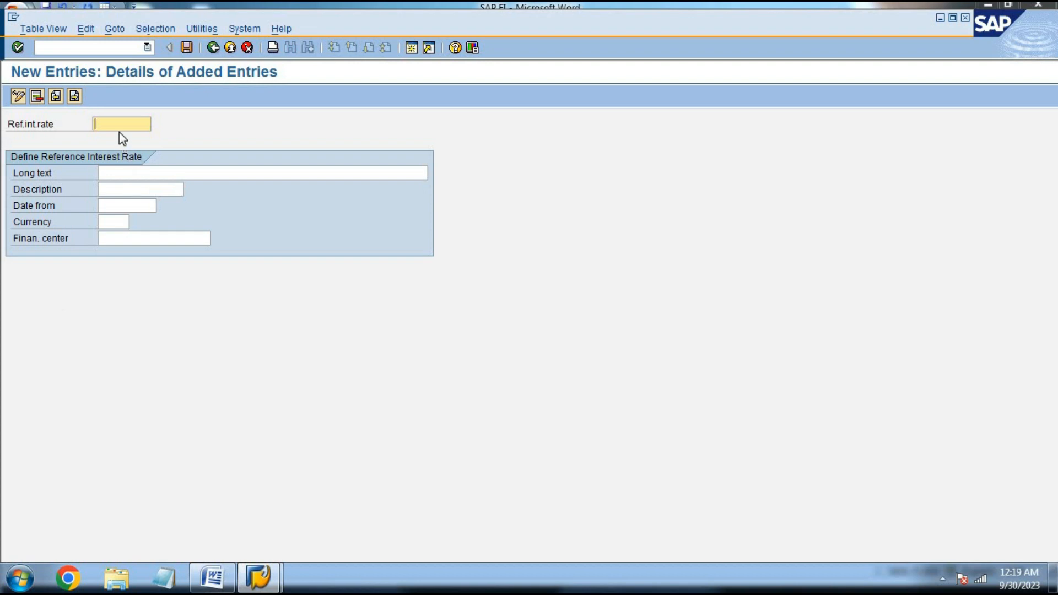
pyautogui.write('ni1')
pyautogui.press('Tab')
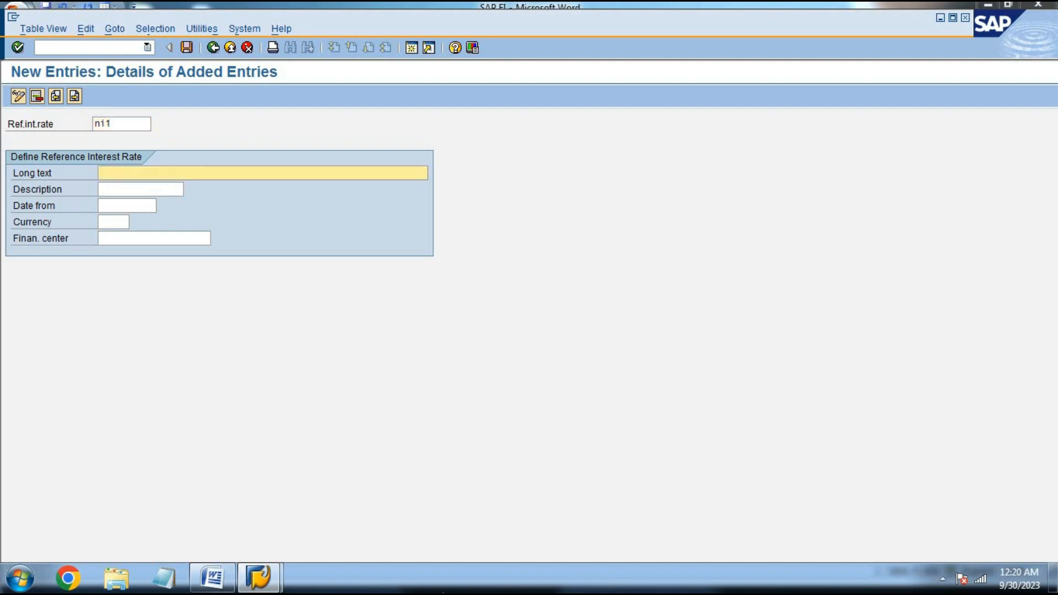
pyautogui.write('11 %reference interest rate')
pyautogui.press('Tab')
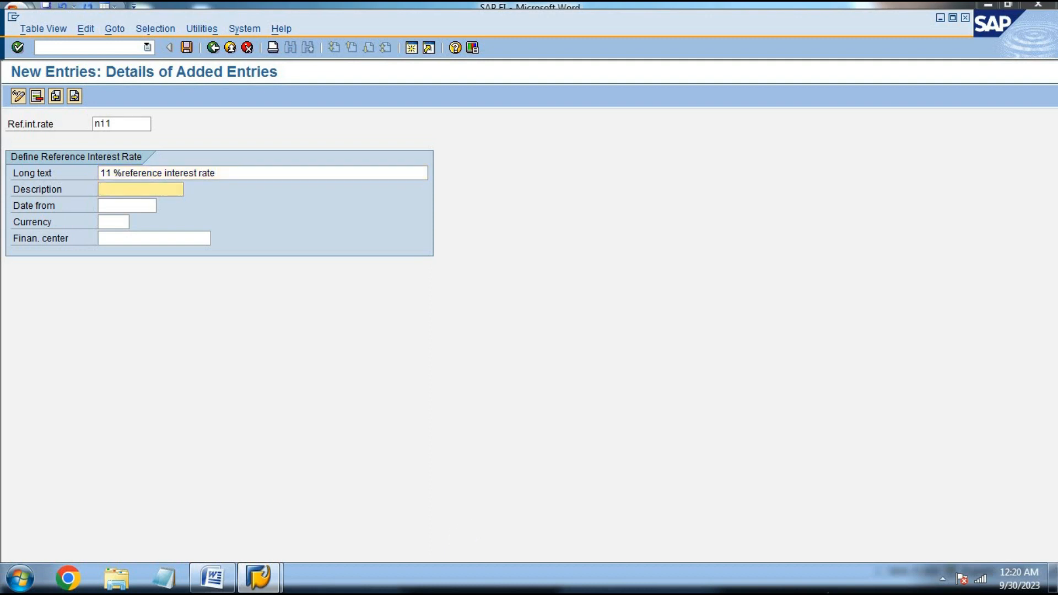
# Give the reference rate the description "11% interest", start date 1.4.2023 and currency INR, then save it to the customizing request.
pyautogui.write('11%')
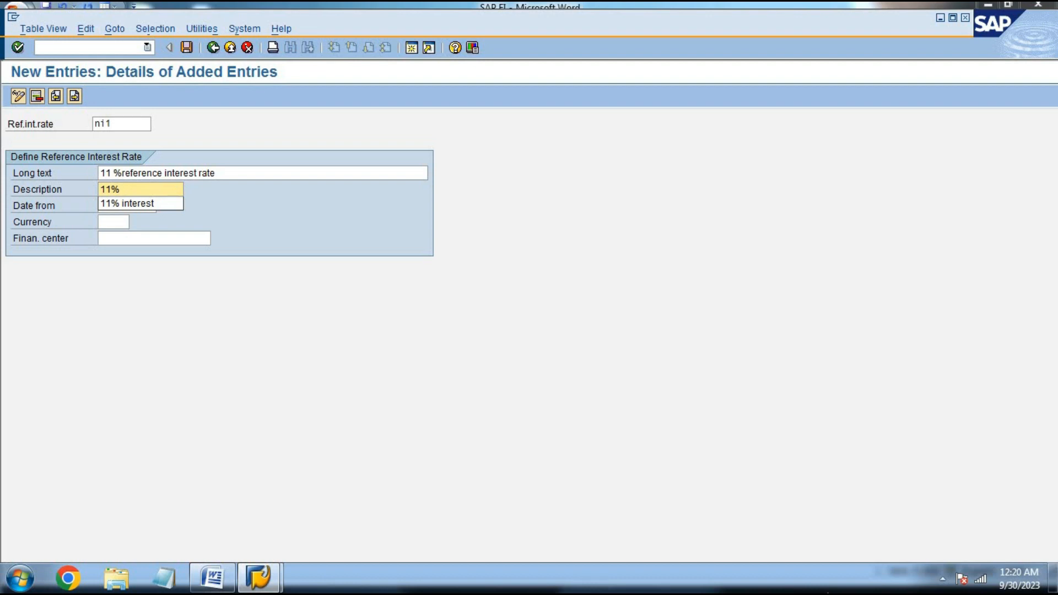
pyautogui.press('Down')
pyautogui.press('Tab')
pyautogui.write('1')
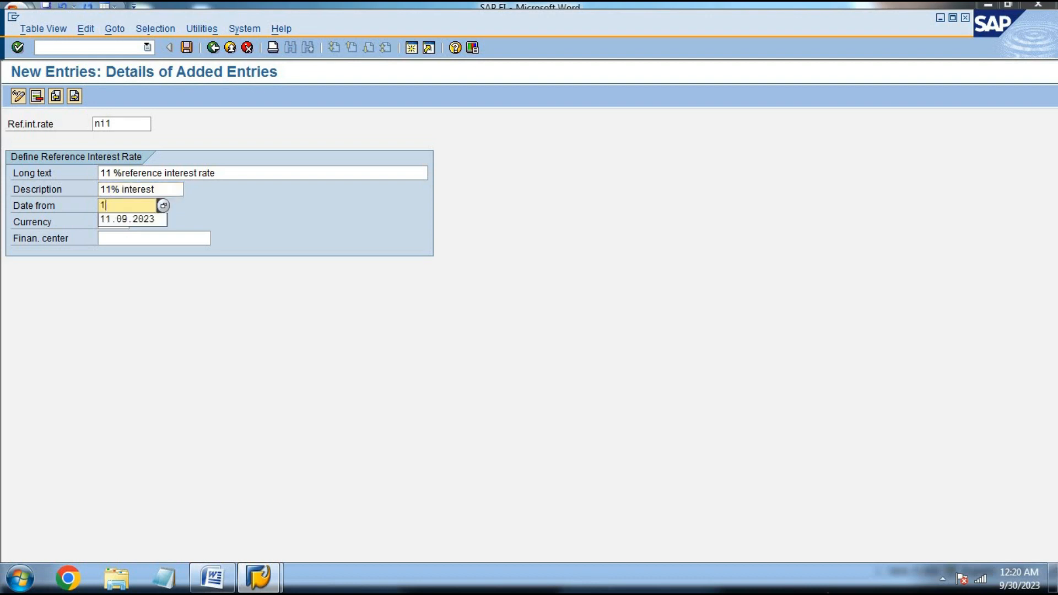
pyautogui.write('.4.2023')
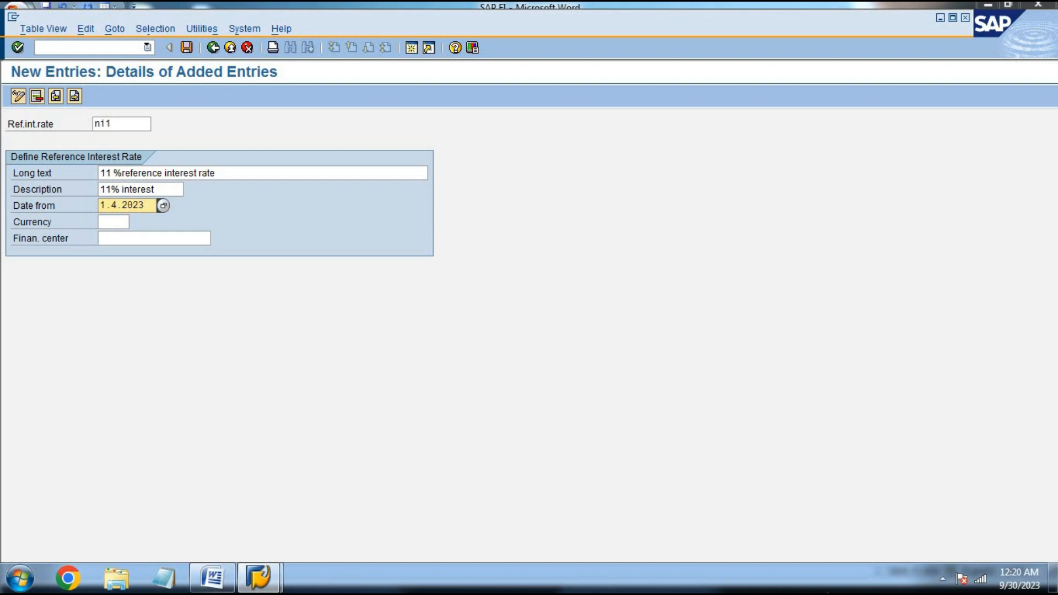
pyautogui.press('Tab')
pyautogui.write('inr')
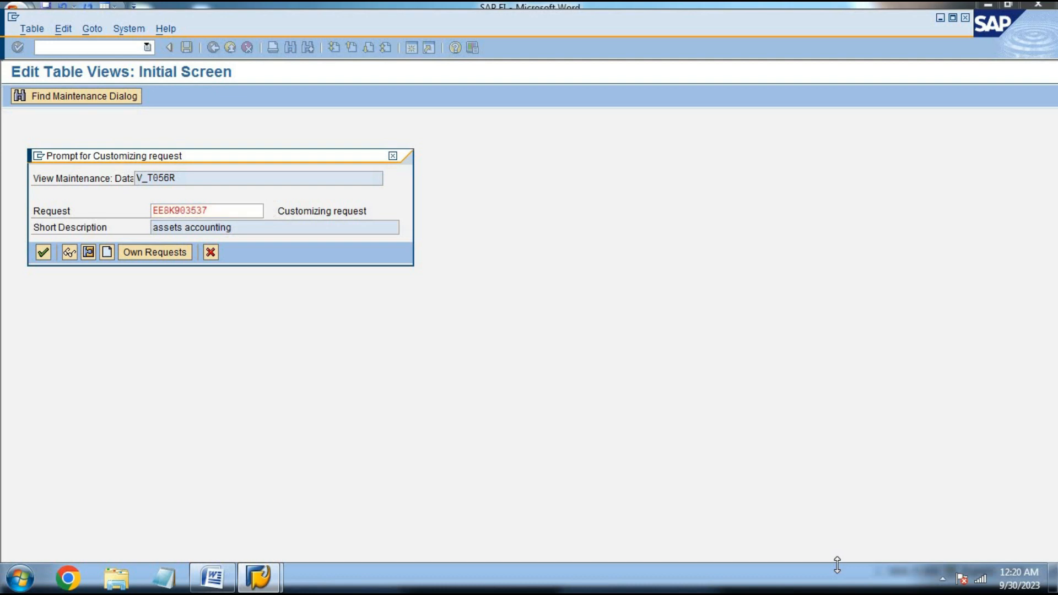
pyautogui.press('Return')
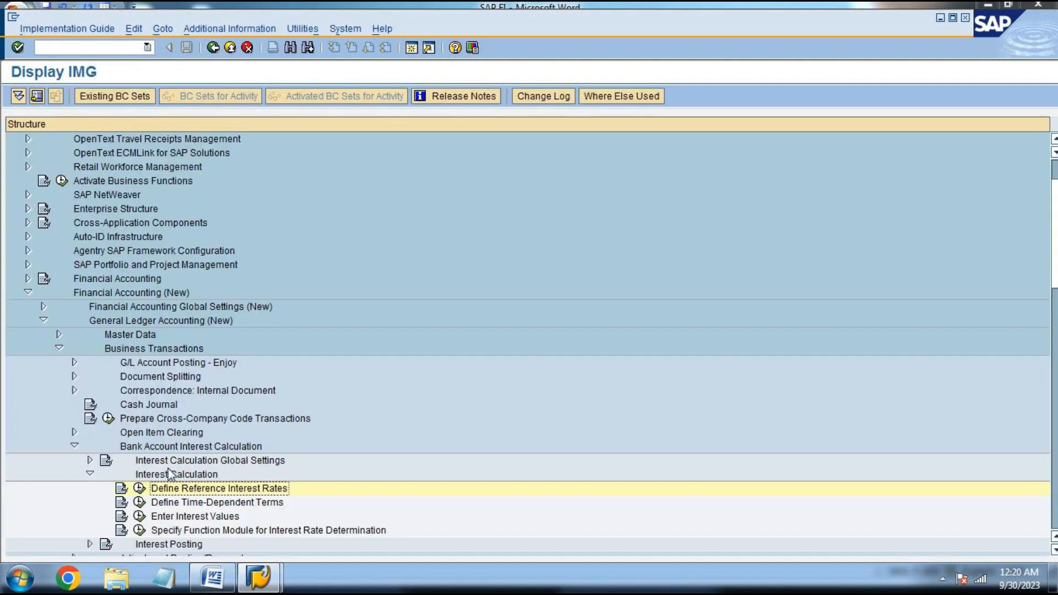
# In Define Time-Dependent Terms, create a new entry for indicator NI with currency INR, effective date 1.4.2023 and sequential number 01.
pyautogui.click(145, 503)
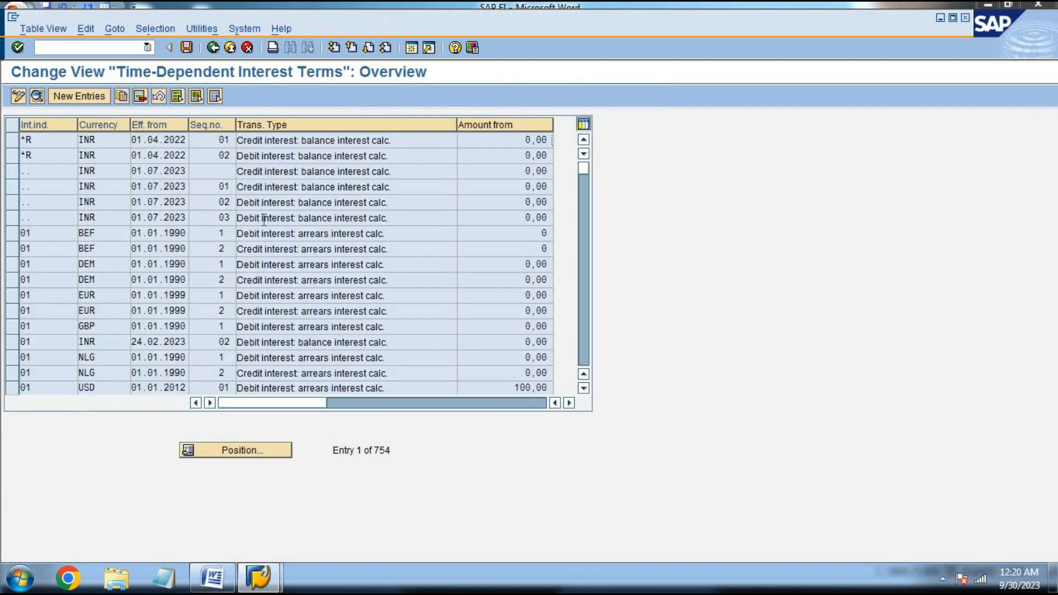
pyautogui.click(94, 98)
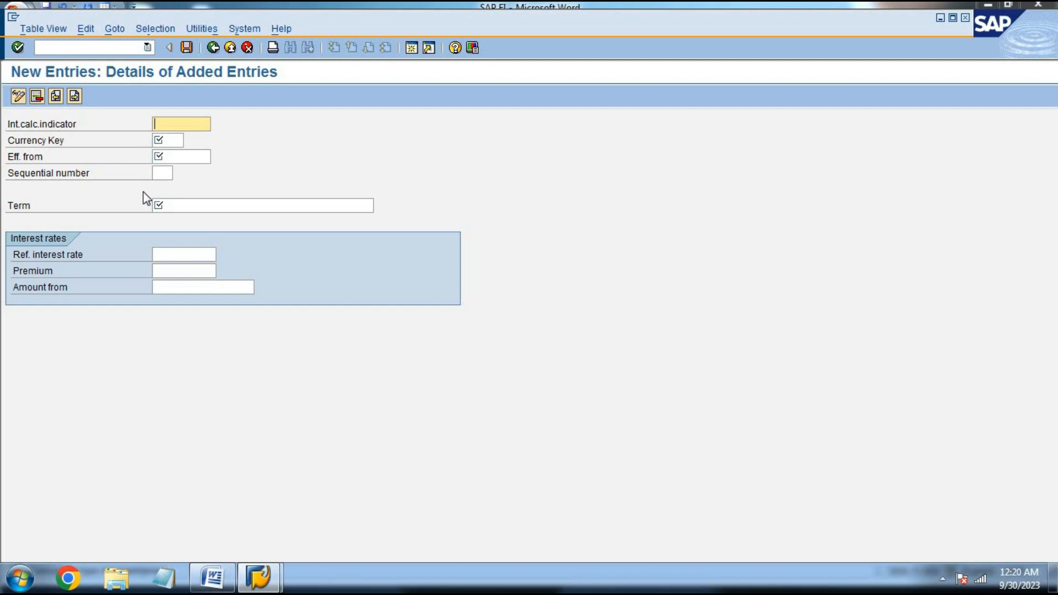
pyautogui.write('ni')
pyautogui.press('Tab')
pyautogui.write('inr')
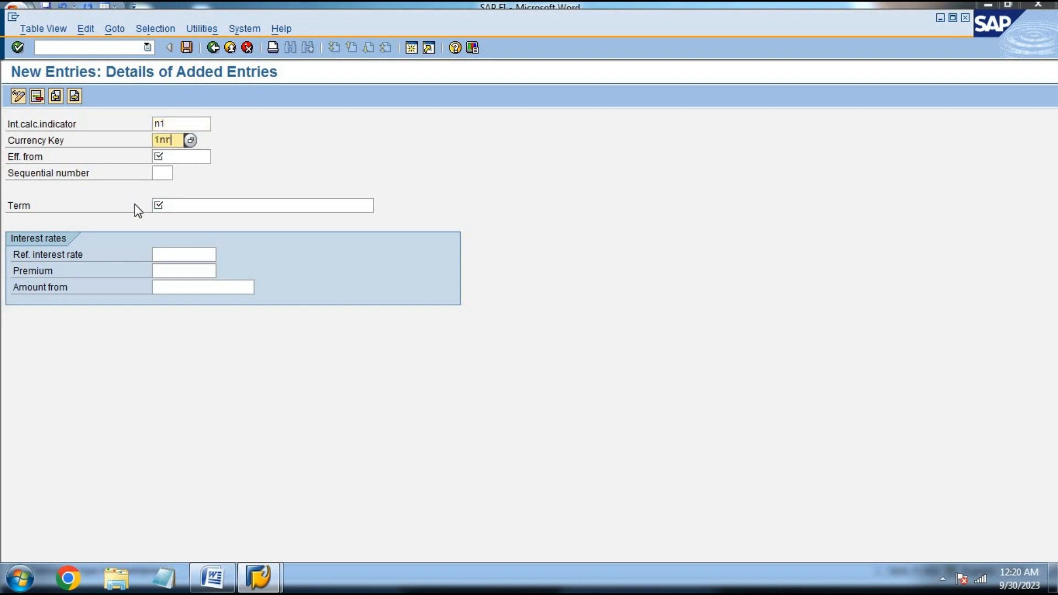
pyautogui.press('Tab')
pyautogui.write('1.')
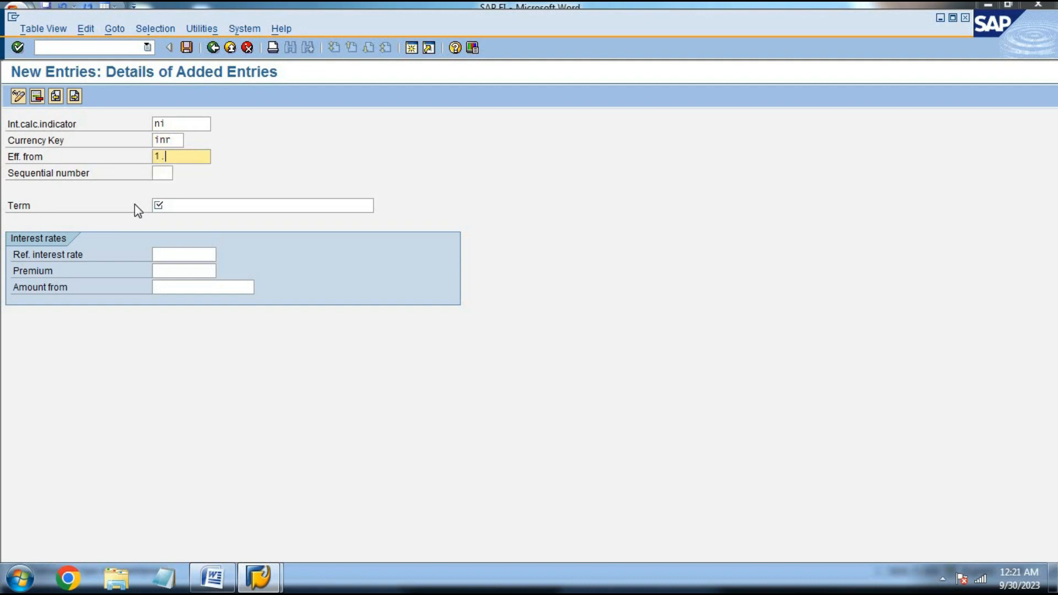
pyautogui.write('4.2023')
pyautogui.press('Tab')
pyautogui.write('01')
pyautogui.press('Tab')
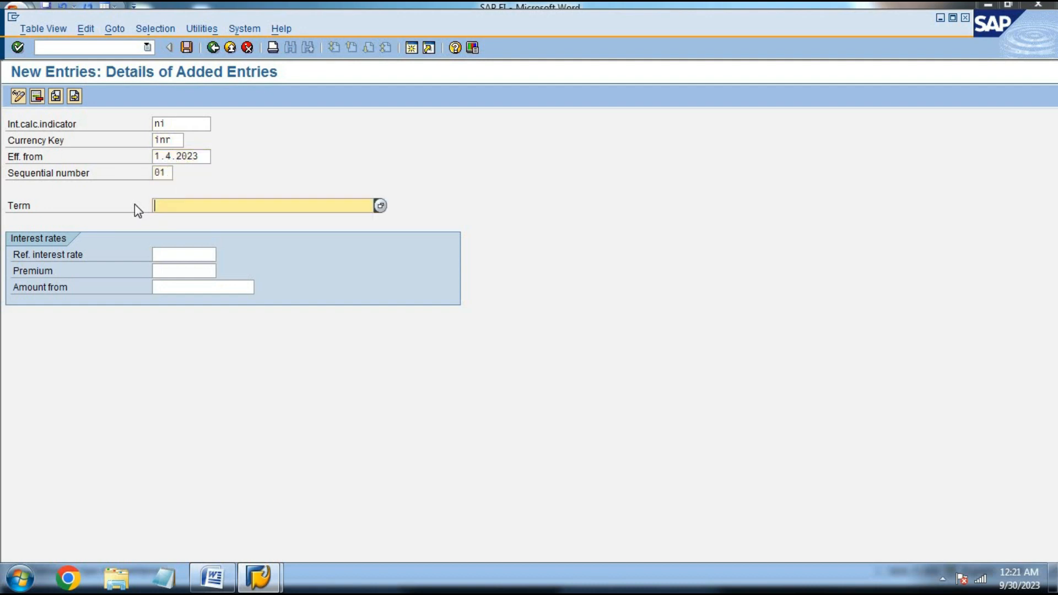
# Set the entry's term to "Credit interest: balance interest calc." and its reference interest rate to NI1.
pyautogui.click(380, 206)
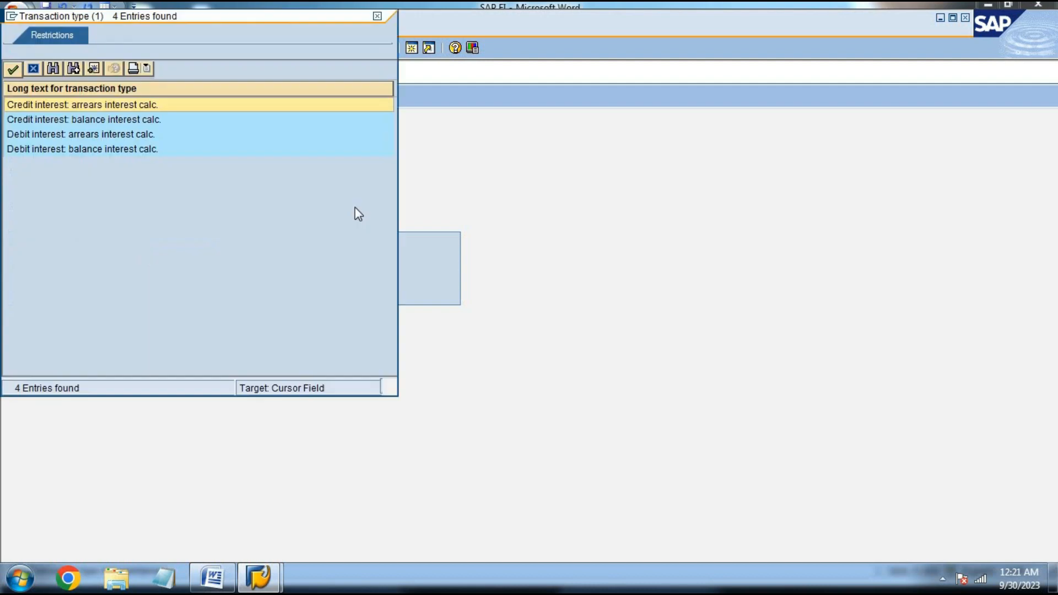
pyautogui.click(17, 119)
pyautogui.click(13, 69)
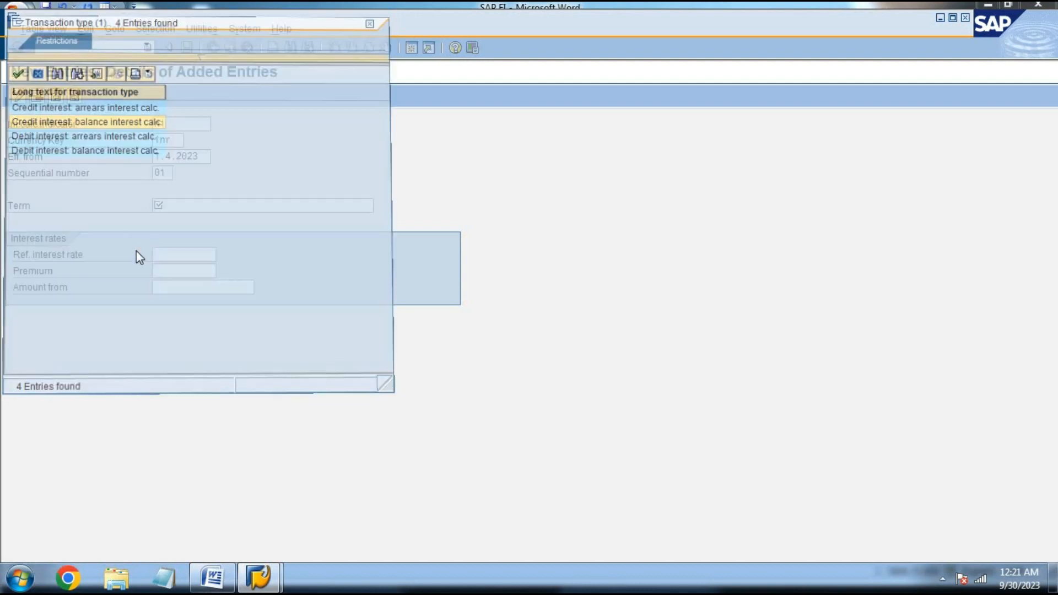
pyautogui.click(180, 255)
pyautogui.write('ni1')
pyautogui.press('Return')
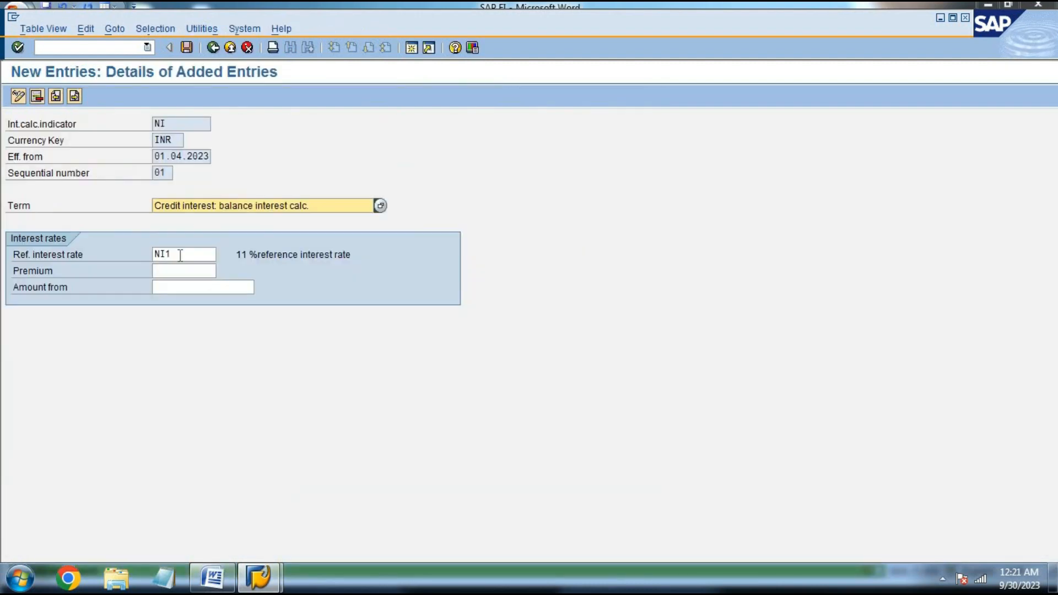
# Add another time-dependent terms entry for indicator NI with currency INR, effective date 1.4.2023 and sequential number 02.
pyautogui.click(74, 97)
pyautogui.write('n1')
pyautogui.press('Tab')
pyautogui.write('inr')
pyautogui.press('Tab')
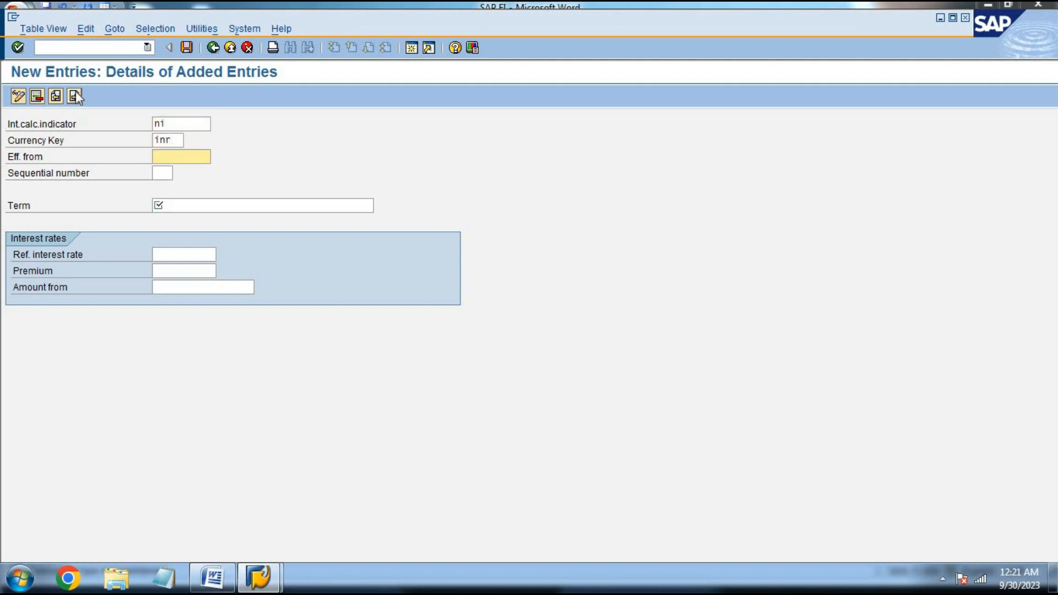
pyautogui.write('1.4.2023')
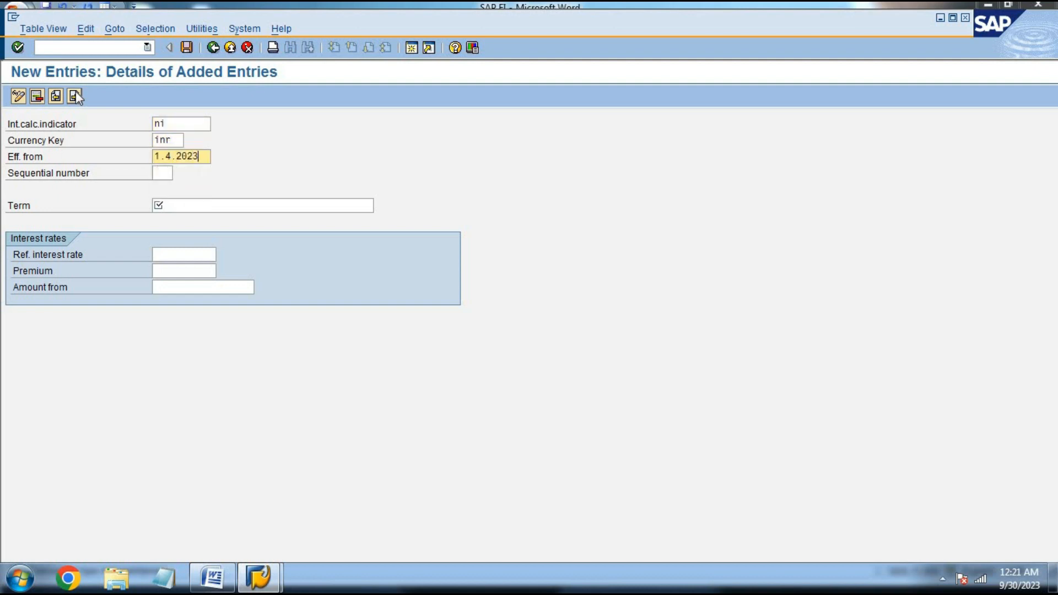
pyautogui.press('Tab')
pyautogui.write('02')
pyautogui.press('Tab')
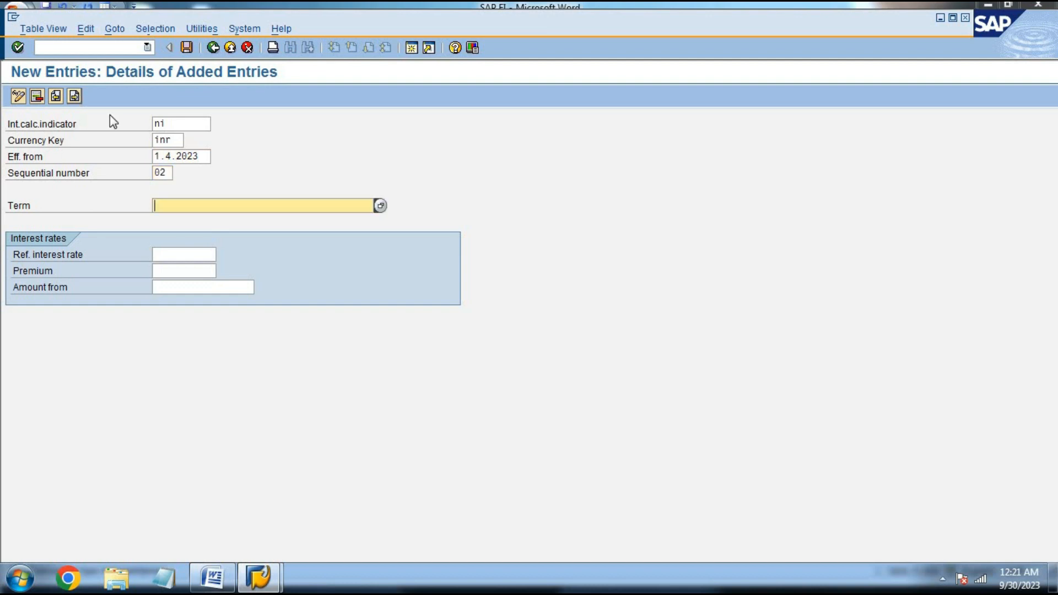
# Set entry 02's term to "Debit interest: balance interest calc." with reference interest rate NI1, and return to the implementation guide.
pyautogui.click(380, 206)
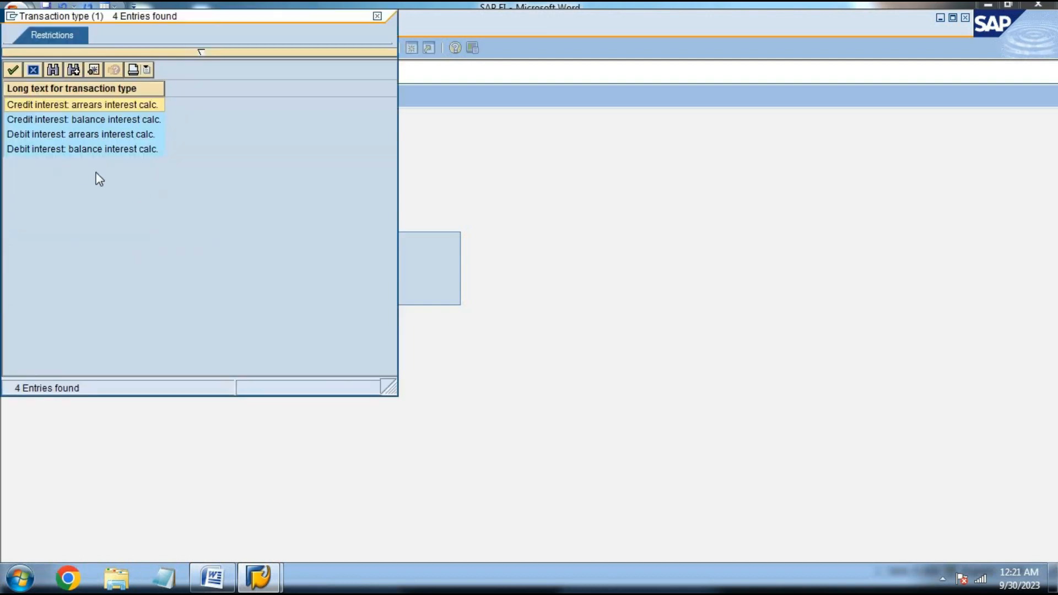
pyautogui.click(67, 152)
pyautogui.click(13, 73)
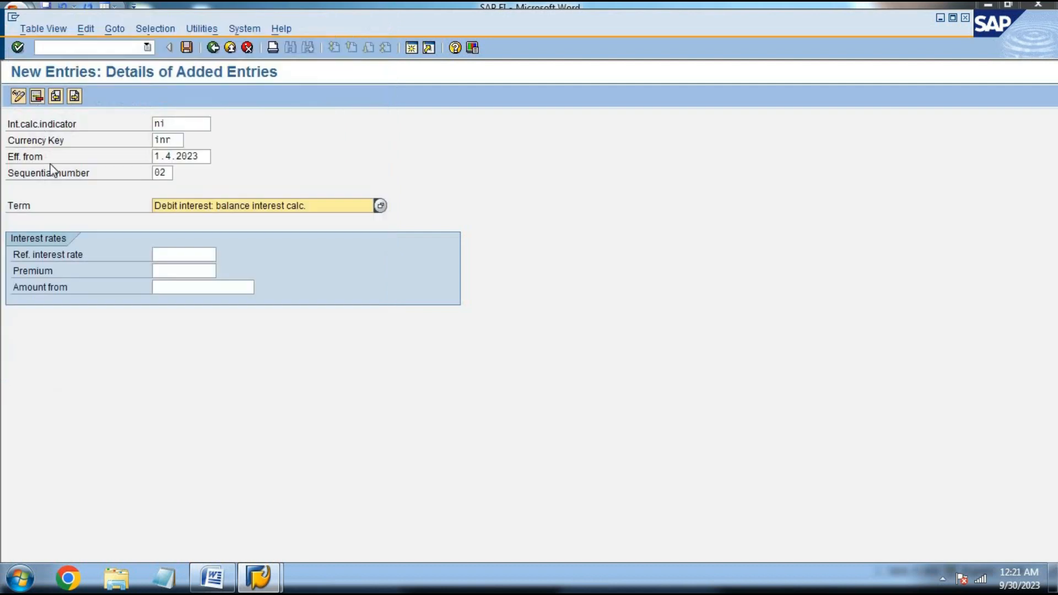
pyautogui.click(175, 254)
pyautogui.write('ni2')
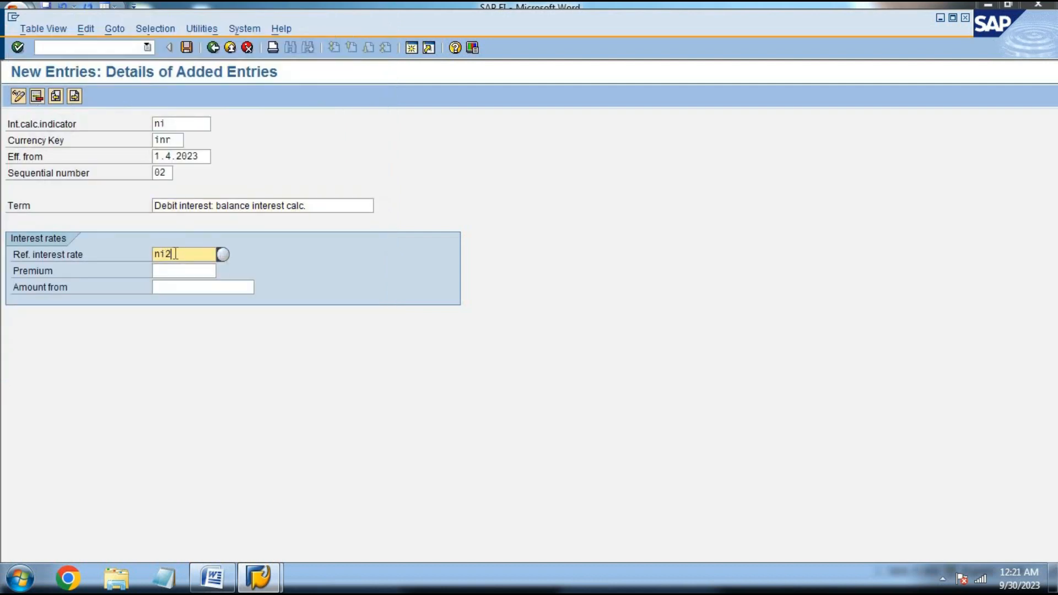
pyautogui.press('BackSpace')
pyautogui.write('1')
pyautogui.press('Return')
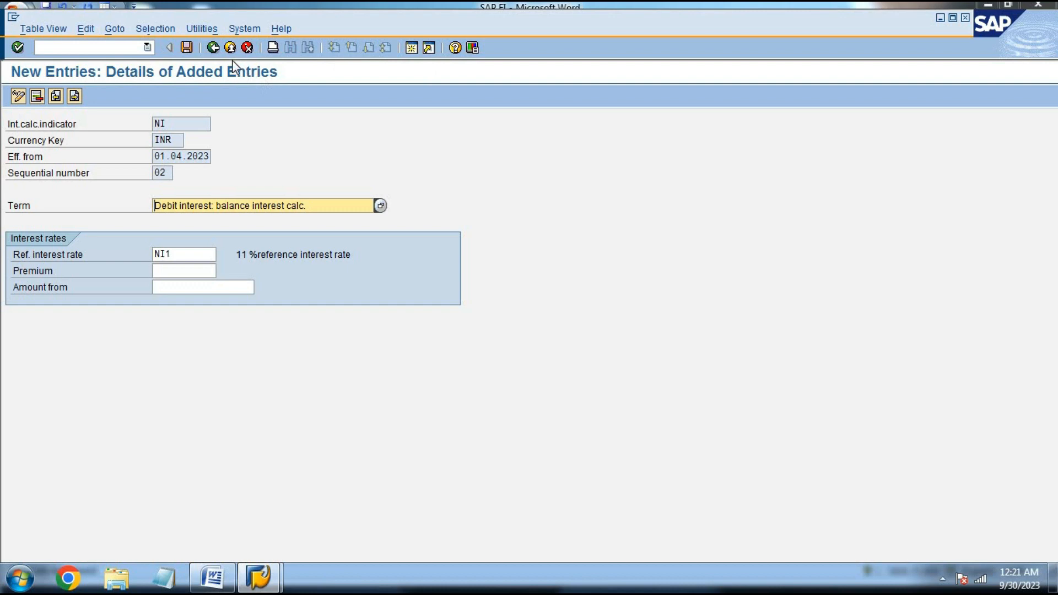
pyautogui.press('F3')
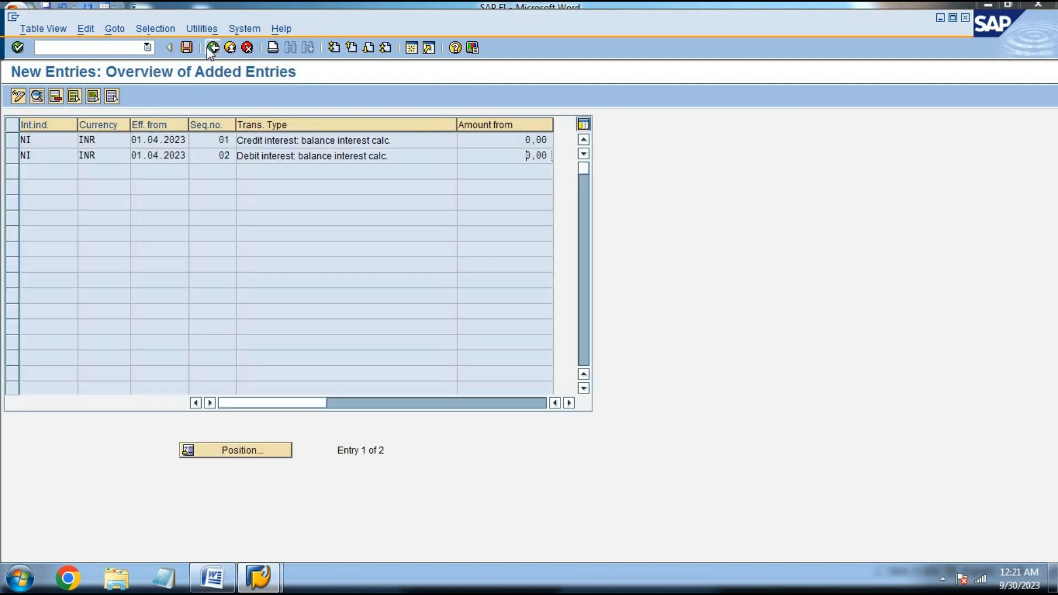
pyautogui.click(211, 49)
pyautogui.click(212, 49)
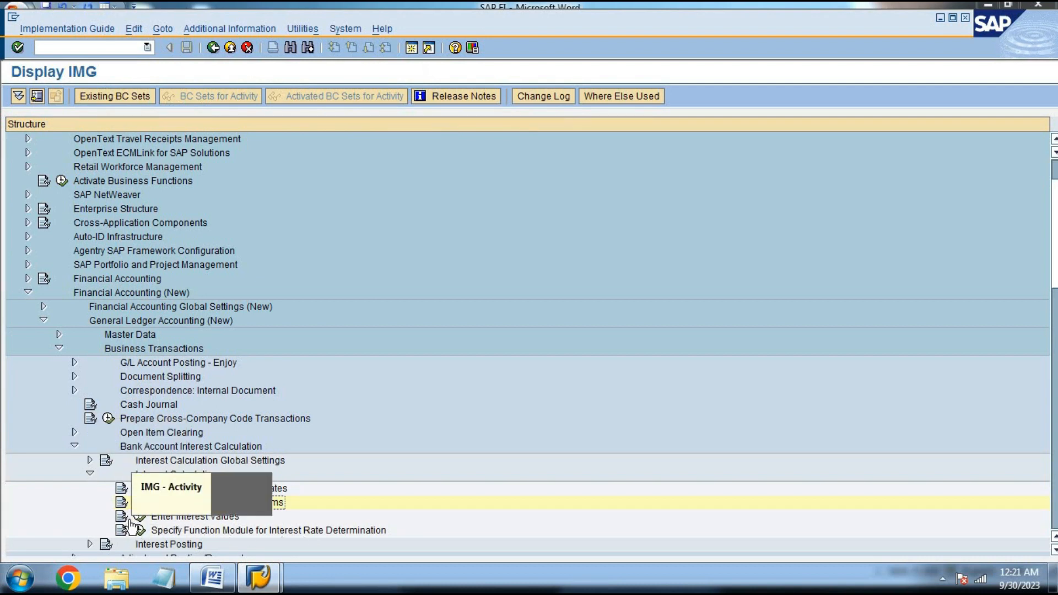
# In Enter Interest Values, create an entry for reference NI1 valid from 1.4.2023 with an interest rate of 12.
pyautogui.click(139, 515)
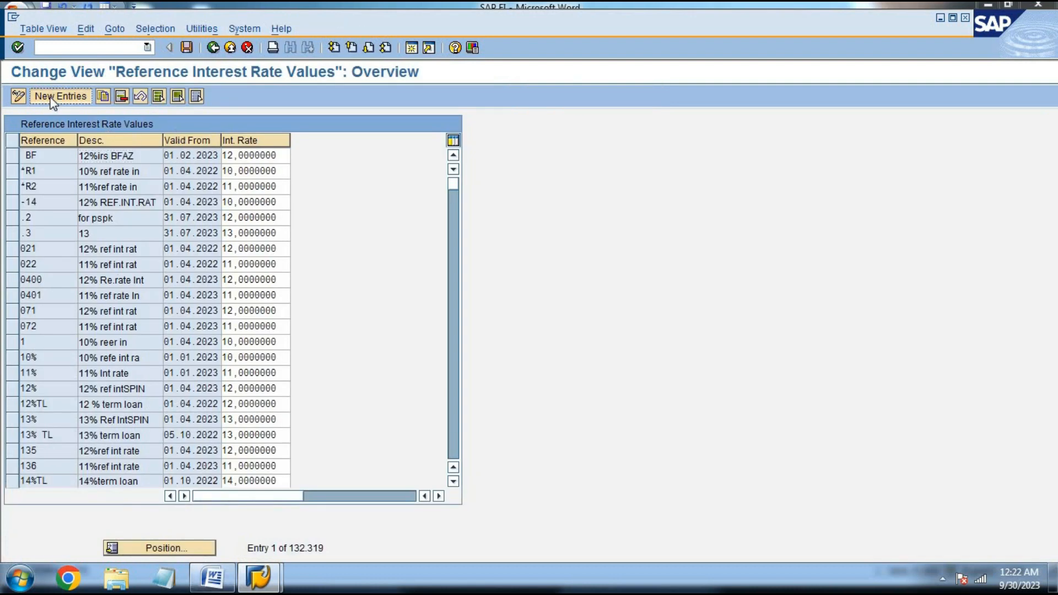
pyautogui.click(54, 97)
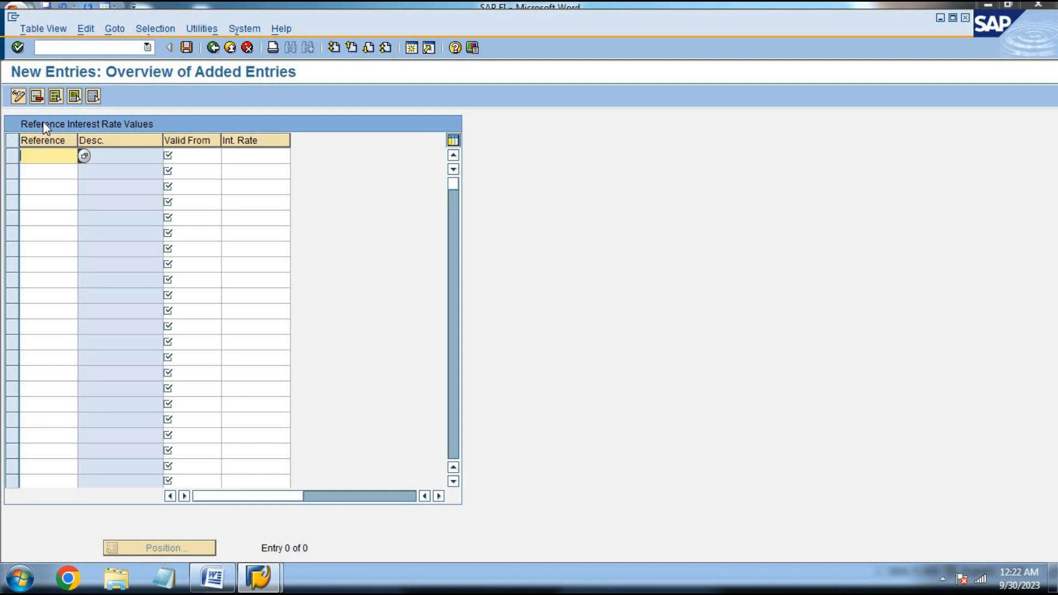
pyautogui.write('ni1')
pyautogui.press('Tab')
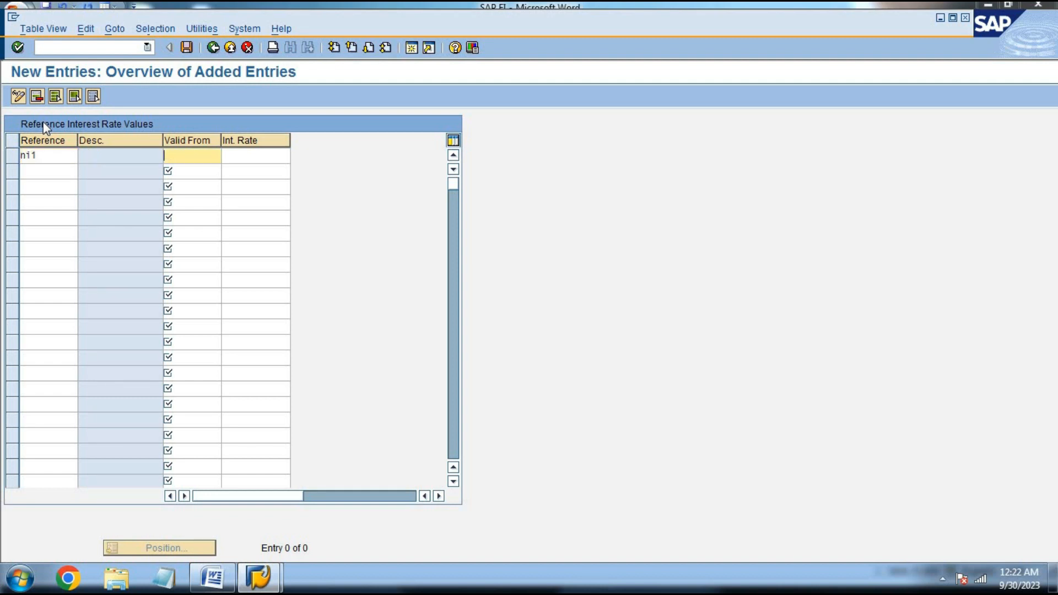
pyautogui.write('1.4.2023')
pyautogui.press('Tab')
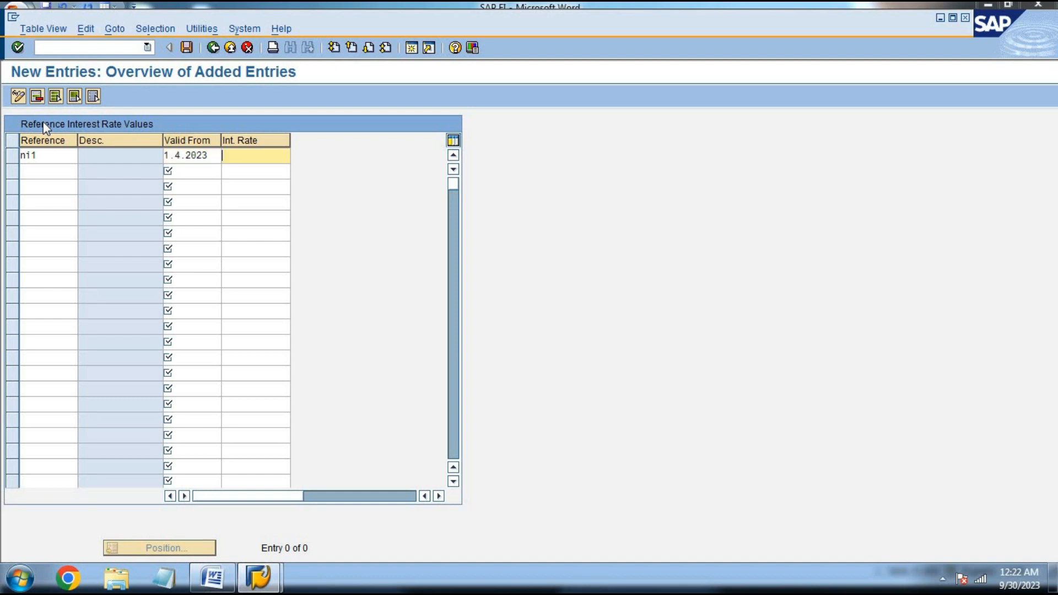
pyautogui.write('12')
pyautogui.press('Return')
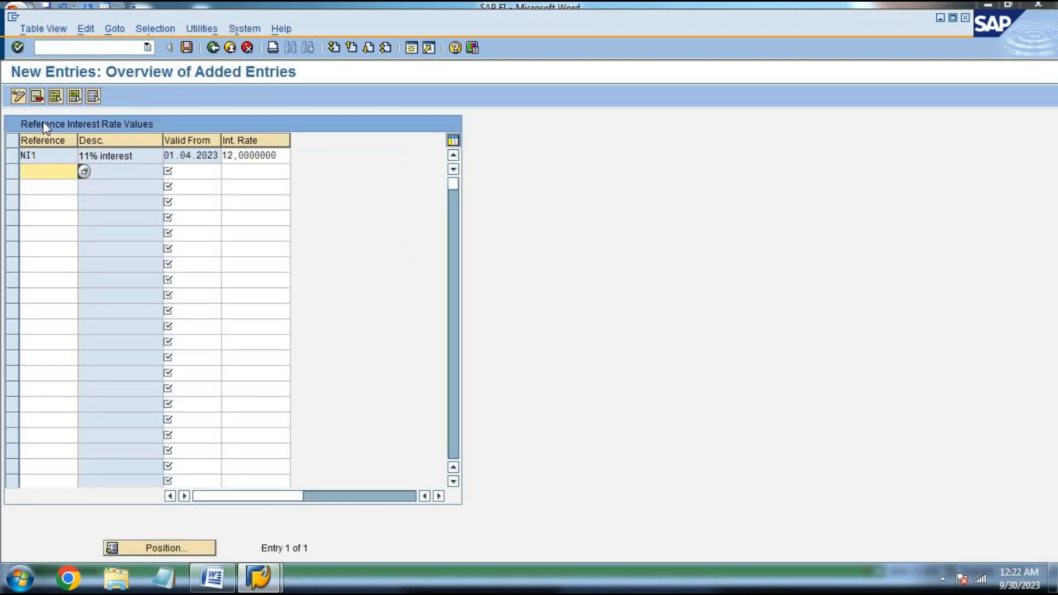
# Check the remaining procedure in the Word notes and, back in SAP, open transaction FS00 for G/L account maintenance.
pyautogui.click(212, 578)
pyautogui.scroll(-3, 346, 433)
pyautogui.scroll(-1, 347, 433)
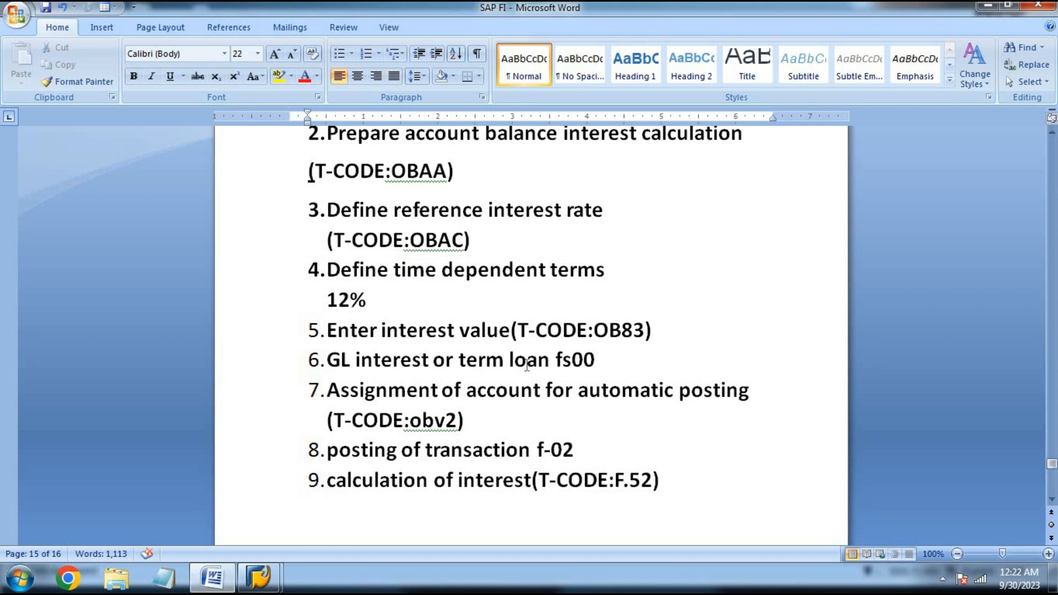
pyautogui.moveTo(258, 578)
pyautogui.click(361, 506)
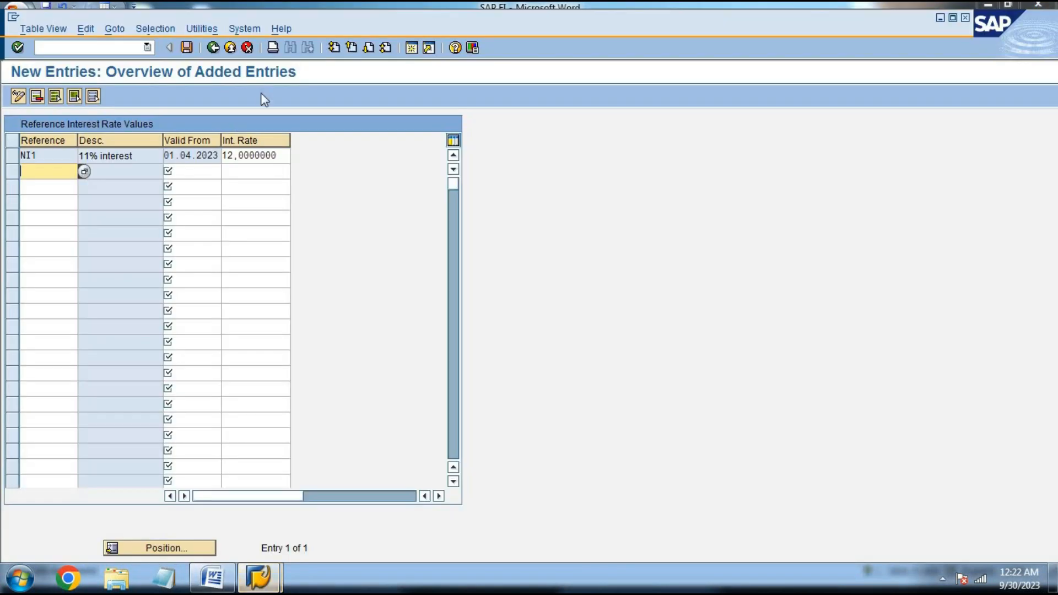
pyautogui.click(213, 48)
pyautogui.click(212, 48)
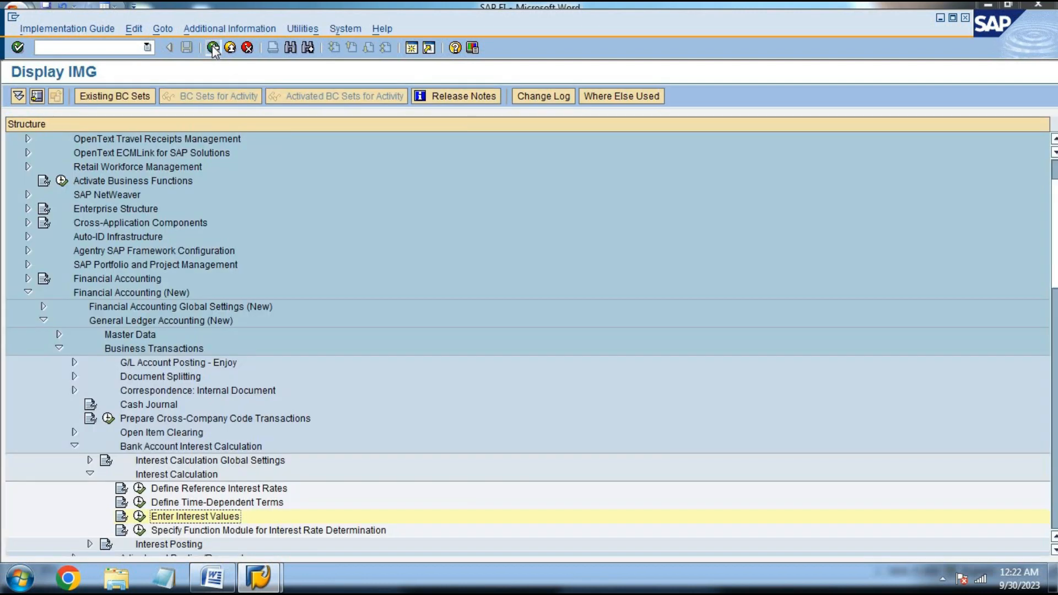
pyautogui.click(213, 48)
pyautogui.click(213, 48)
pyautogui.write('fs00')
pyautogui.press('Return')
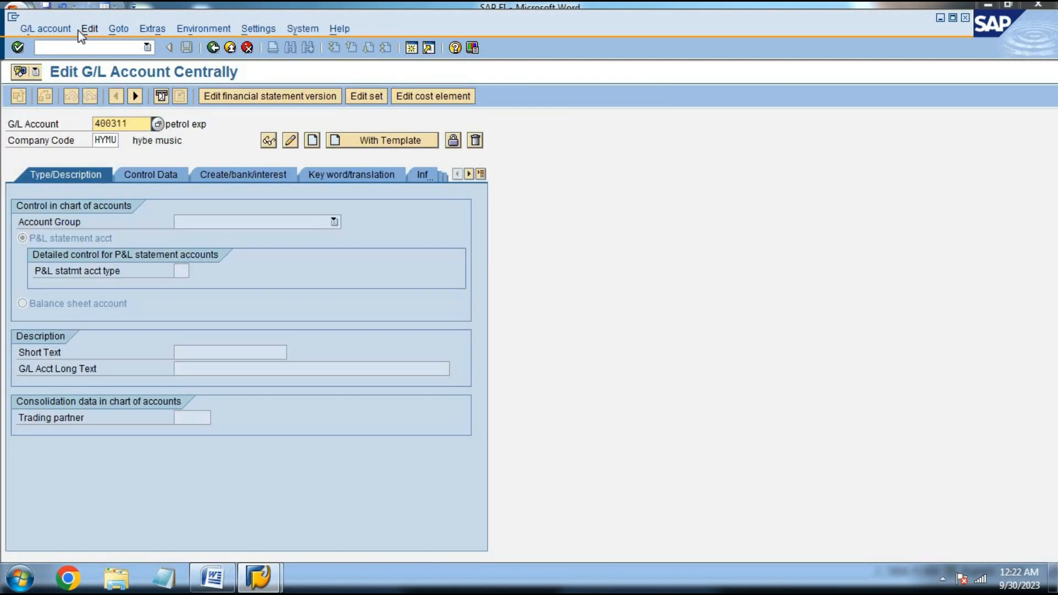
# Start creating G/L account 400400 in company code INFO.
pyautogui.press('Delete')
pyautogui.press('Delete')
pyautogui.press('Delete')
pyautogui.press('Delete')
pyautogui.press('Delete')
pyautogui.press('Delete')
pyautogui.write('400400')
pyautogui.press('Tab')
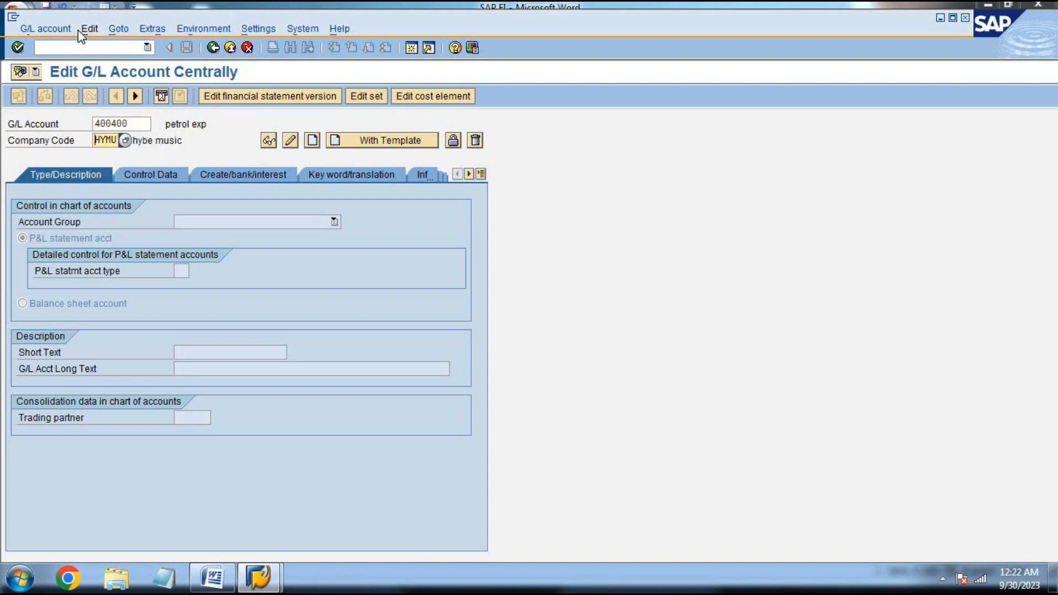
pyautogui.press('Delete')
pyautogui.press('Delete')
pyautogui.press('Delete')
pyautogui.write('onfo')
pyautogui.press('BackSpace')
pyautogui.press('BackSpace')
pyautogui.press('BackSpace')
pyautogui.press('BackSpace')
pyautogui.write('info')
pyautogui.click(37, 24)
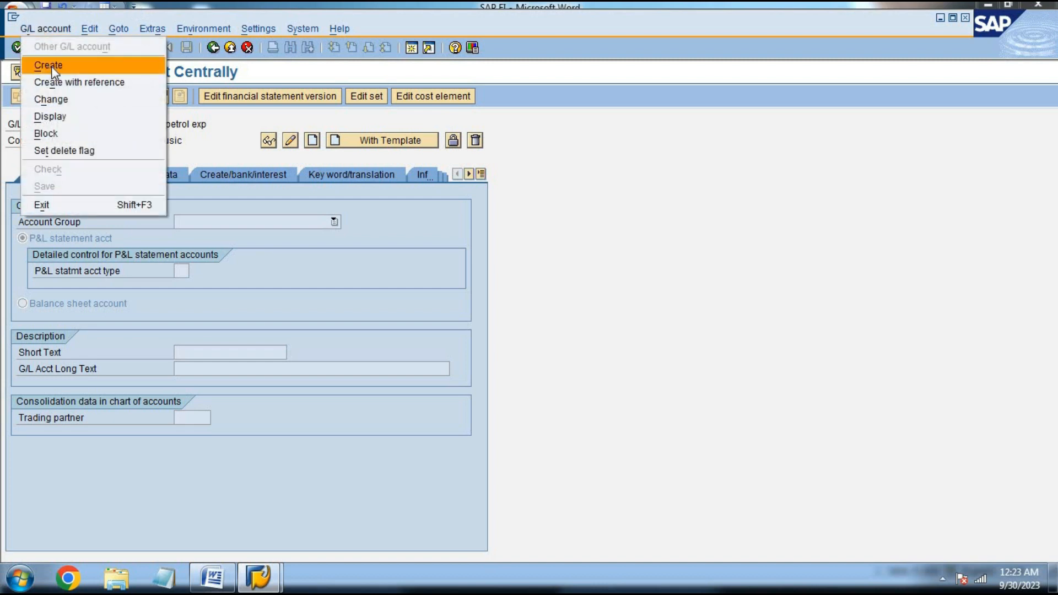
pyautogui.click(51, 66)
# Assign the account group interest and set the P&L statement account type to X.
pyautogui.click(270, 223)
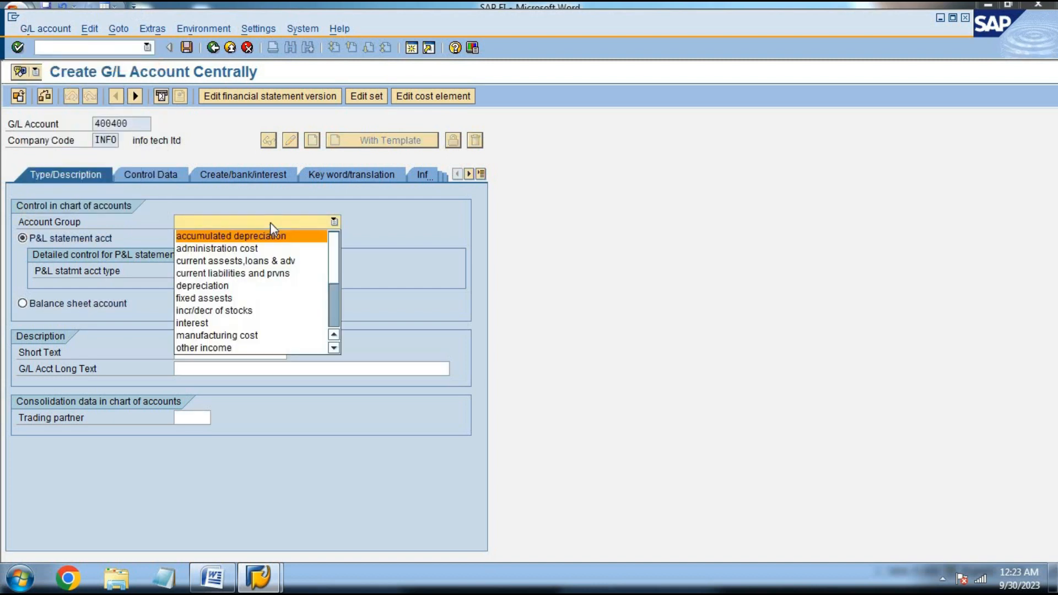
pyautogui.press('i')
pyautogui.click(207, 321)
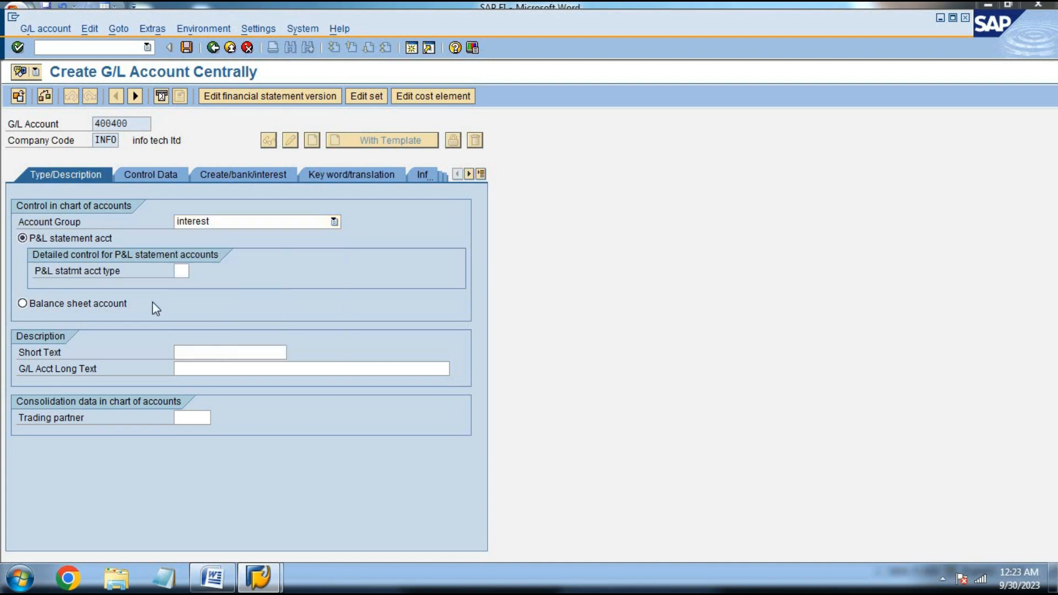
pyautogui.click(185, 271)
pyautogui.write('X')
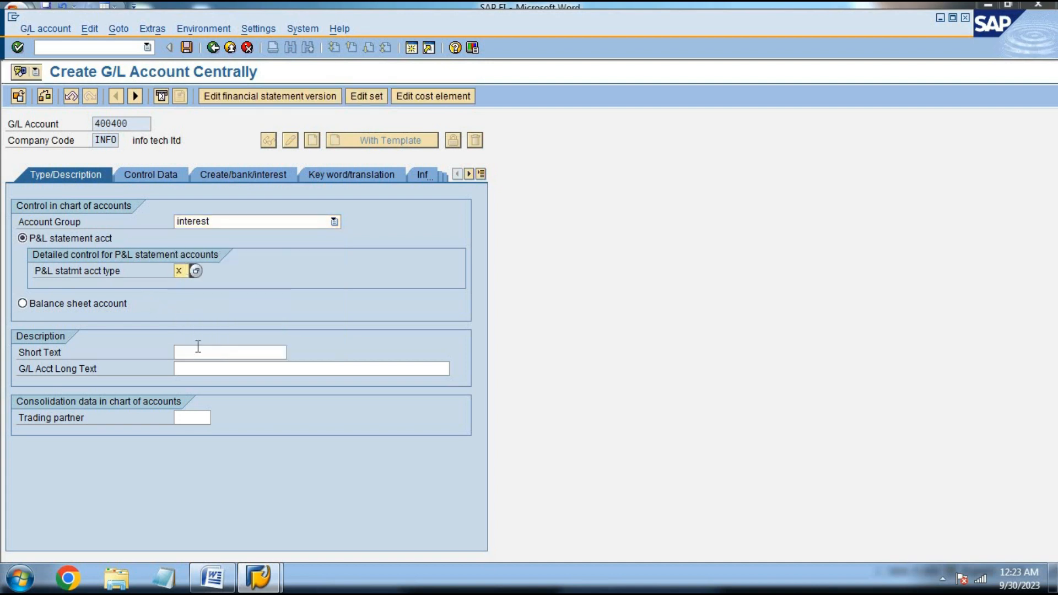
# Enter "interest a/c" as both the short text and the long text of G/L account 400400.
pyautogui.click(198, 352)
pyautogui.write('interest')
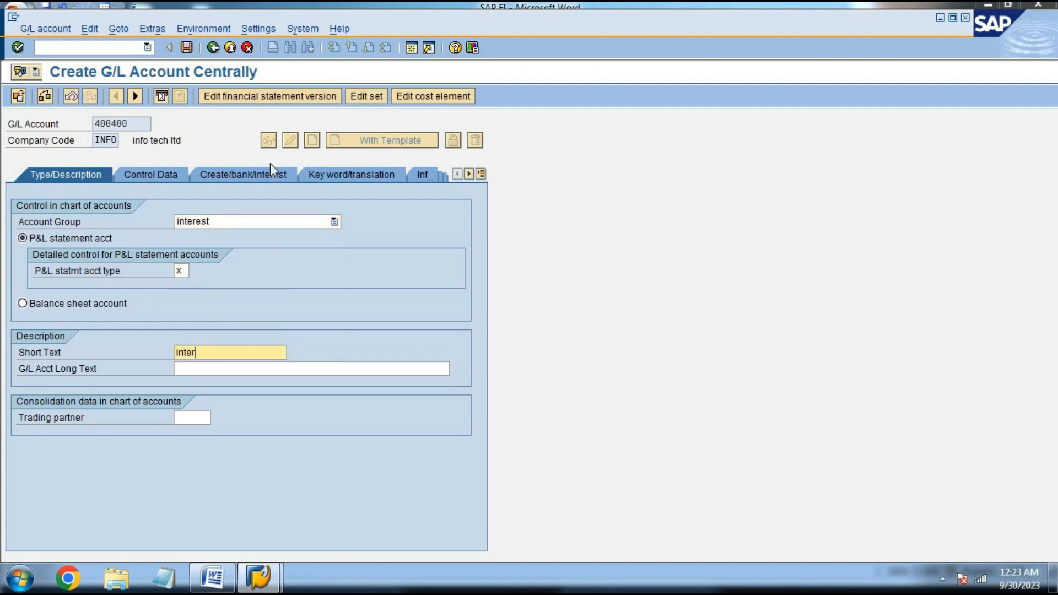
pyautogui.write('/c')
pyautogui.press('Tab')
pyautogui.write('interest a')
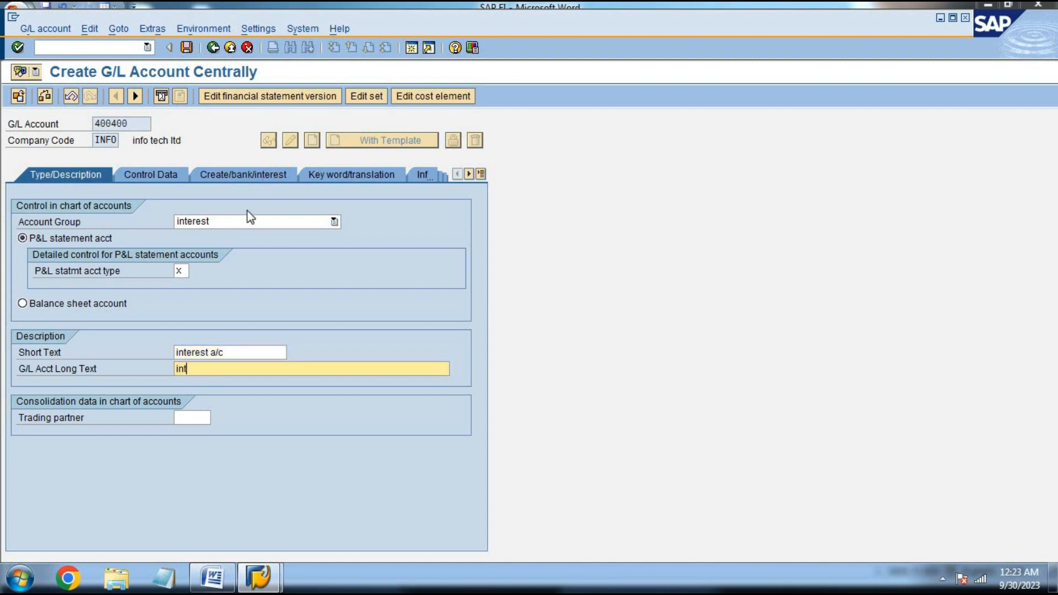
pyautogui.write('/c')
# In account 400400's control data, enable Balances in Local Crcy Only and Line Item Display, and set the sort key to 001.
pyautogui.click(156, 179)
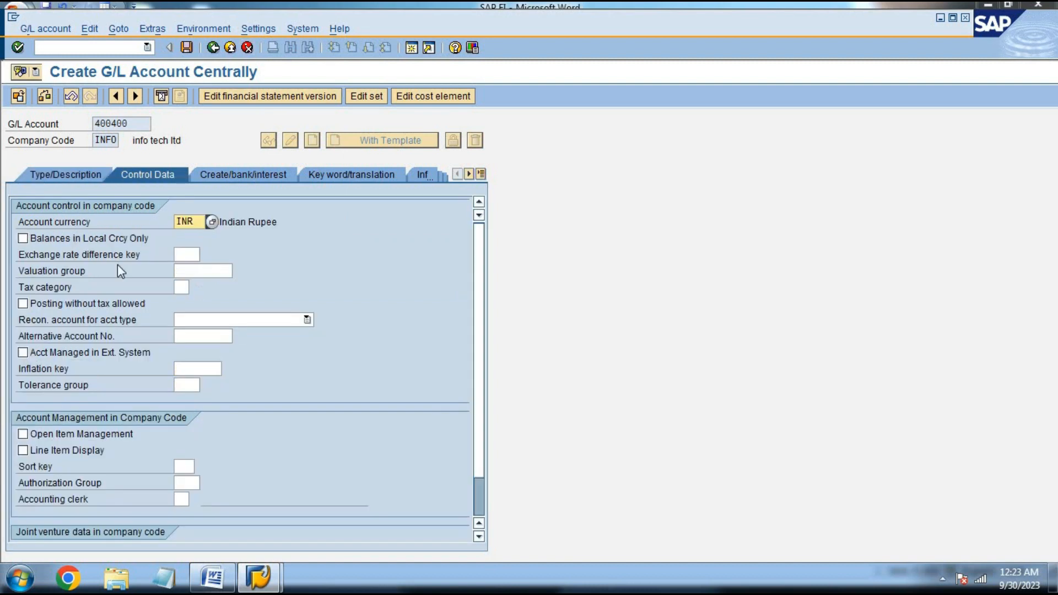
pyautogui.click(66, 237)
pyautogui.click(77, 452)
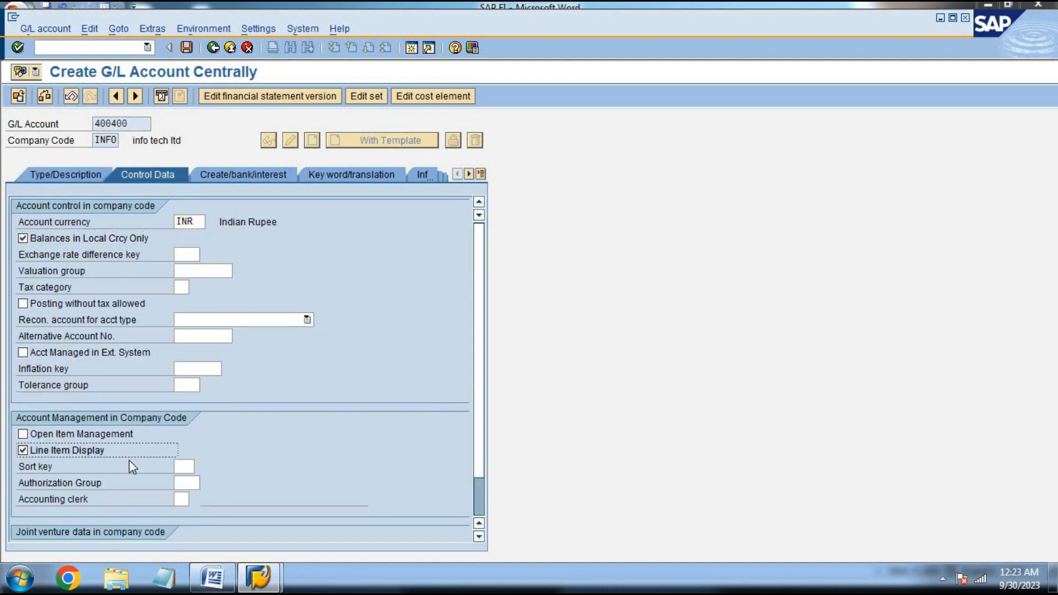
pyautogui.click(183, 466)
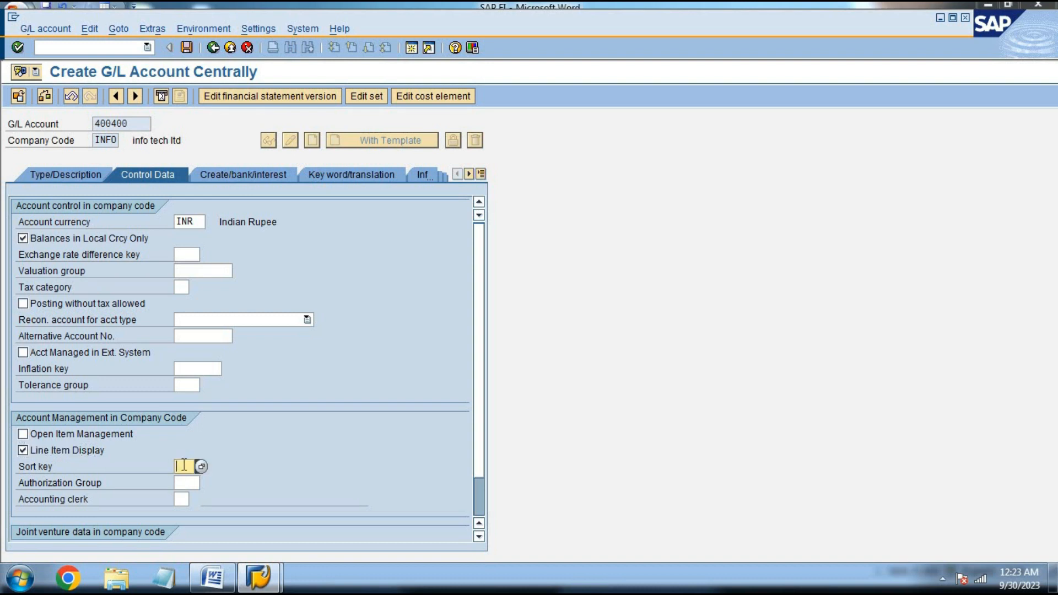
pyautogui.write('001')
# Assign field status group G001 to G/L account 400400 and save the account.
pyautogui.click(257, 177)
pyautogui.write('g001')
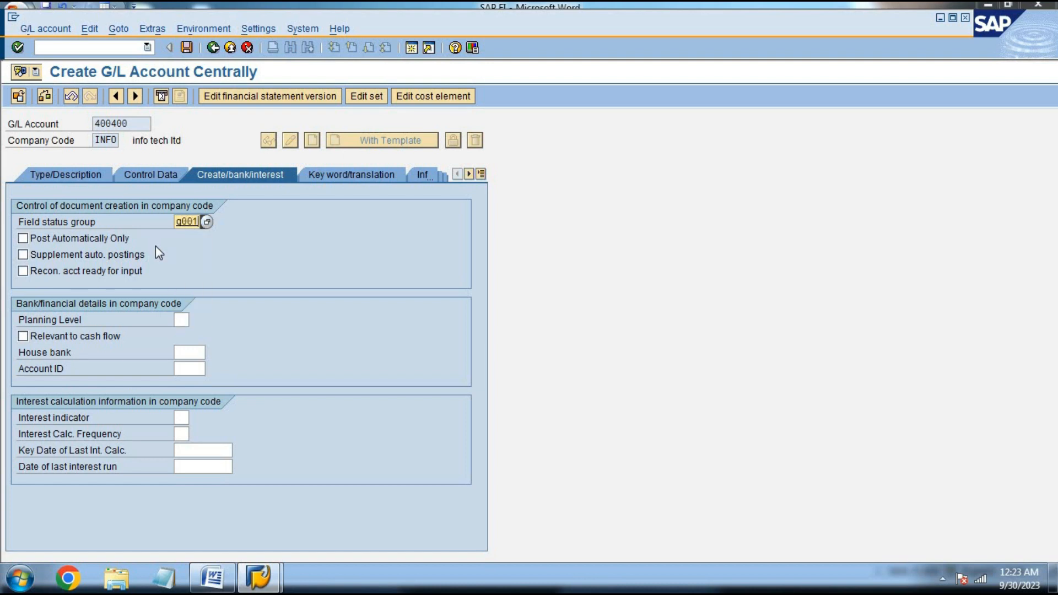
pyautogui.hotkey('ctrl', 's')
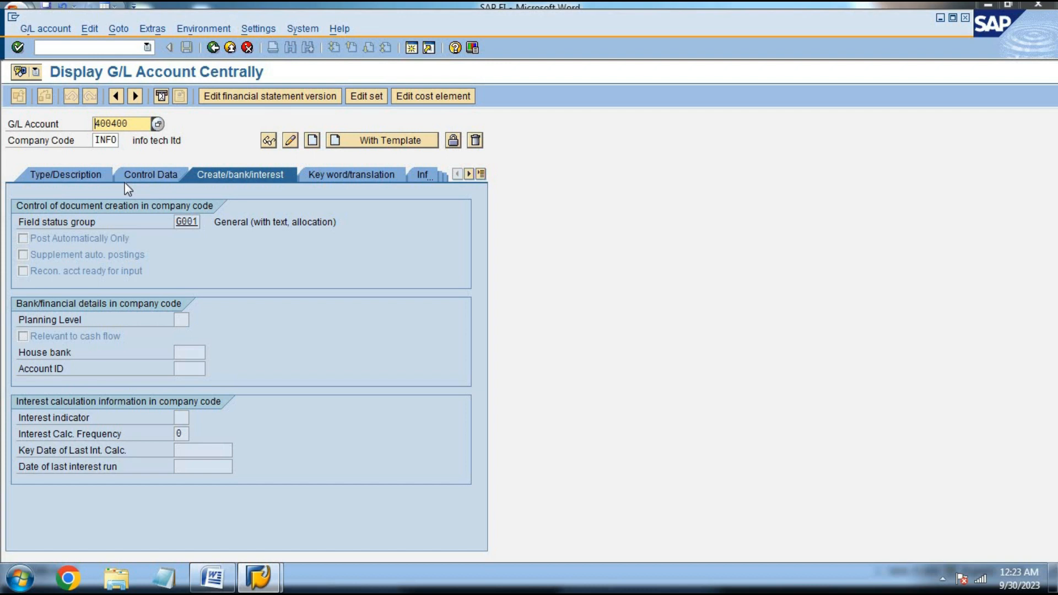
# Start creating G/L account 100300 in company code INFO.
pyautogui.press('Delete')
pyautogui.press('Delete')
pyautogui.press('Delete')
pyautogui.press('Delete')
pyautogui.press('Delete')
pyautogui.press('Delete')
pyautogui.write('100300')
pyautogui.press('Return')
# Assign the account group secured loans and define account 100300 as a balance sheet account.
pyautogui.click(63, 172)
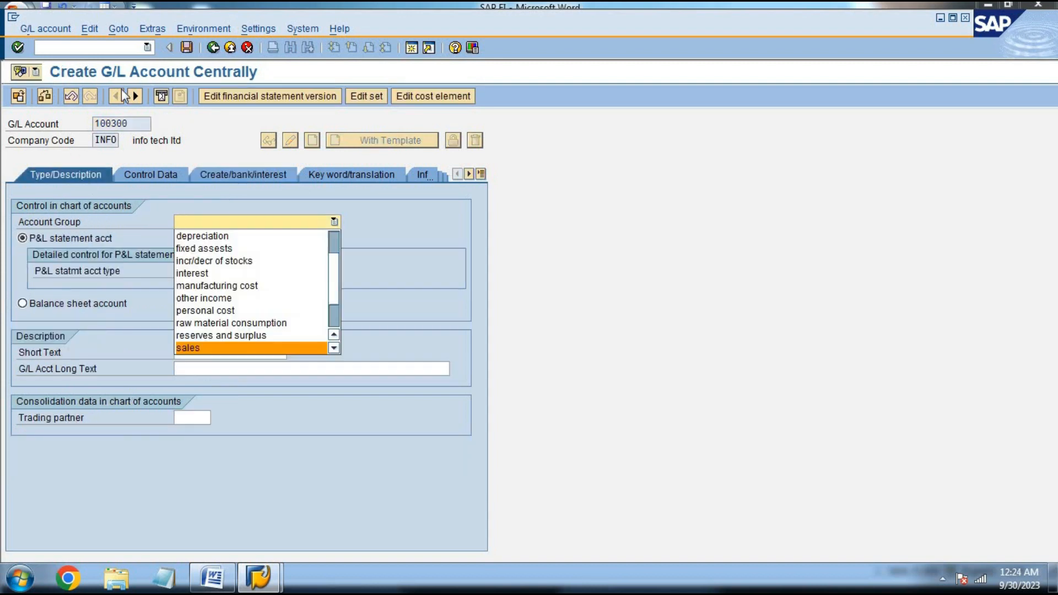
pyautogui.press('c')
pyautogui.press('s')
pyautogui.press('s')
pyautogui.press('Return')
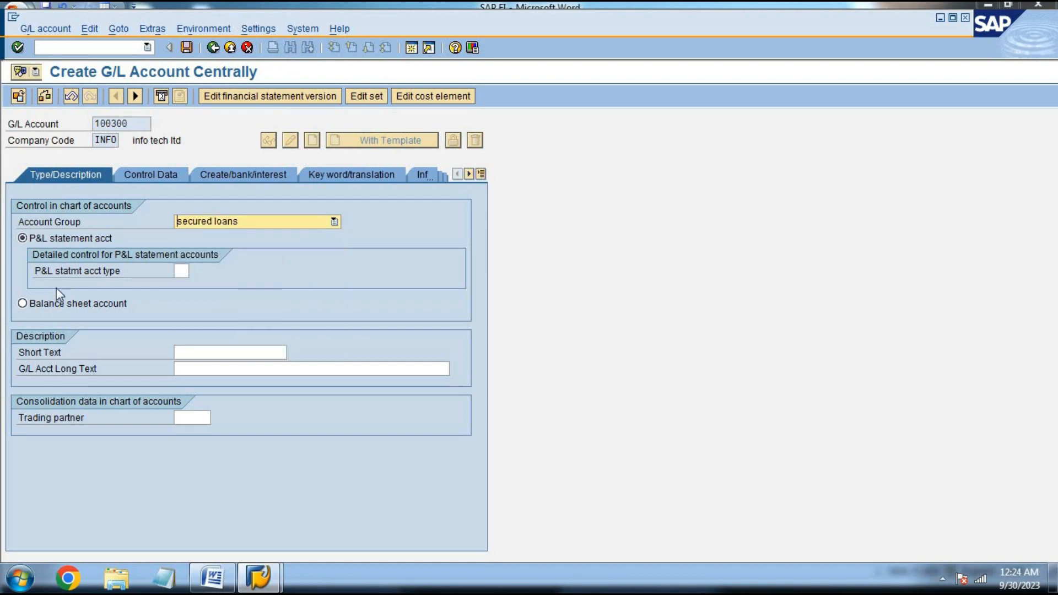
pyautogui.click(51, 304)
# Enter "term loan a/c" as both the short text and the long text of G/L account 100300.
pyautogui.click(203, 352)
pyautogui.write('term l')
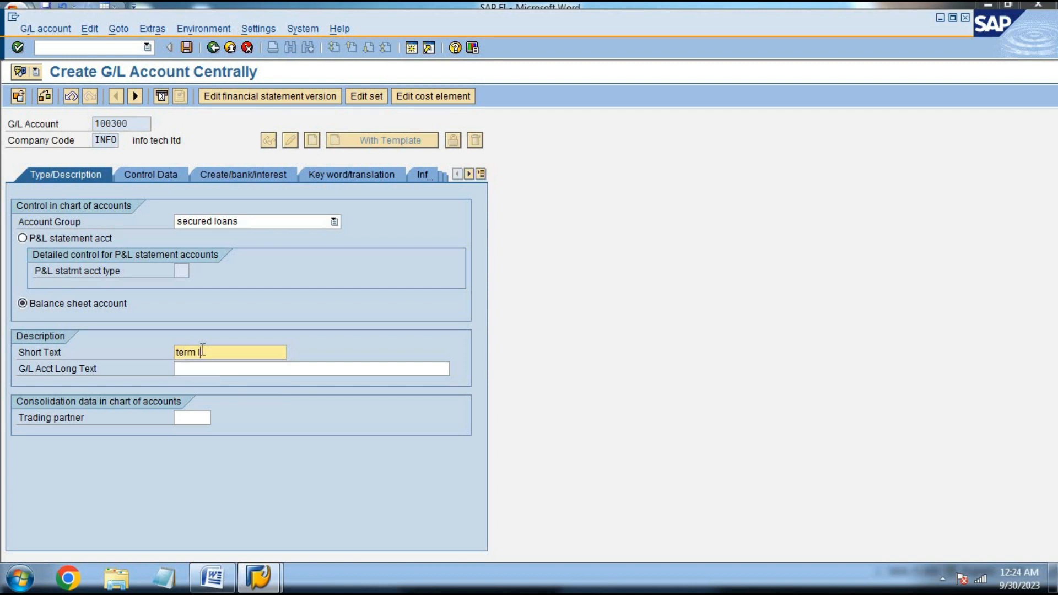
pyautogui.write('oan a/c')
pyautogui.click(248, 369)
pyautogui.write('ter')
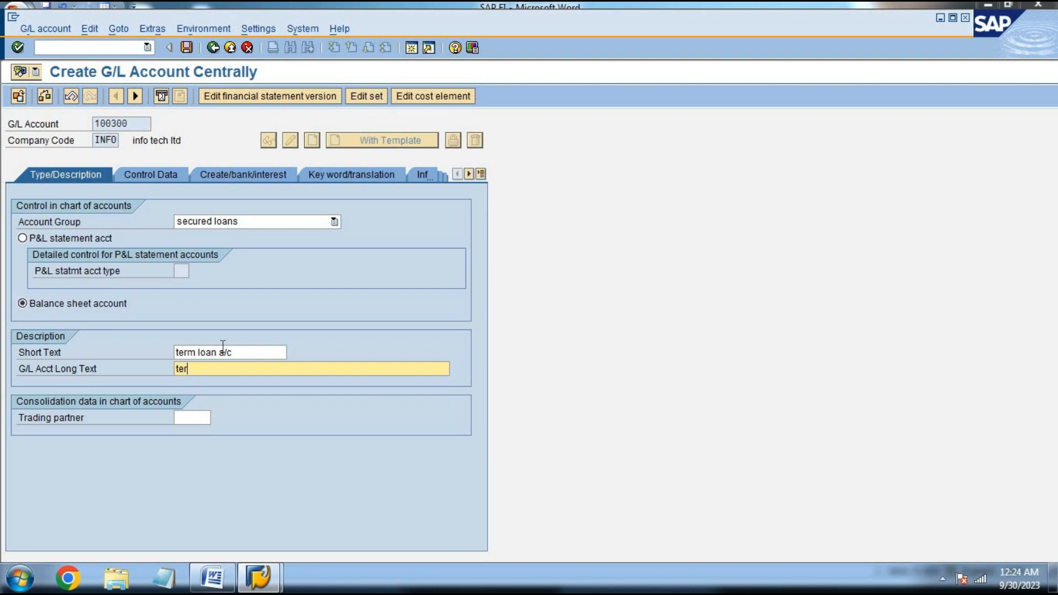
pyautogui.write('m loan a/c')
pyautogui.press('Return')
# In account 100300's control data, enable Balances in Local Crcy Only and Line Item Display, and set the sort key to 001.
pyautogui.click(153, 177)
pyautogui.click(89, 236)
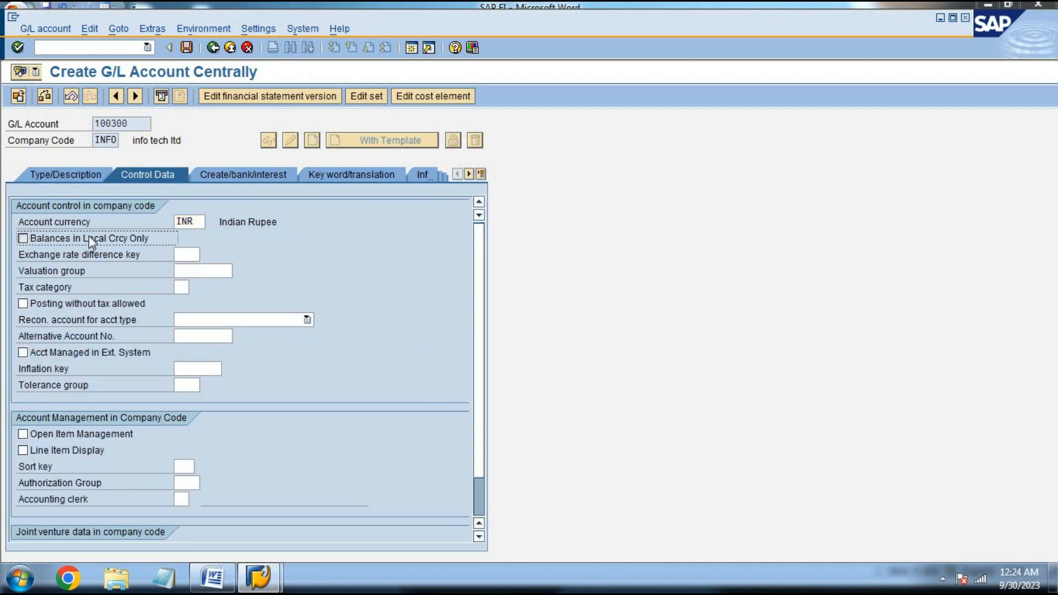
pyautogui.click(61, 449)
pyautogui.click(188, 468)
pyautogui.write('001')
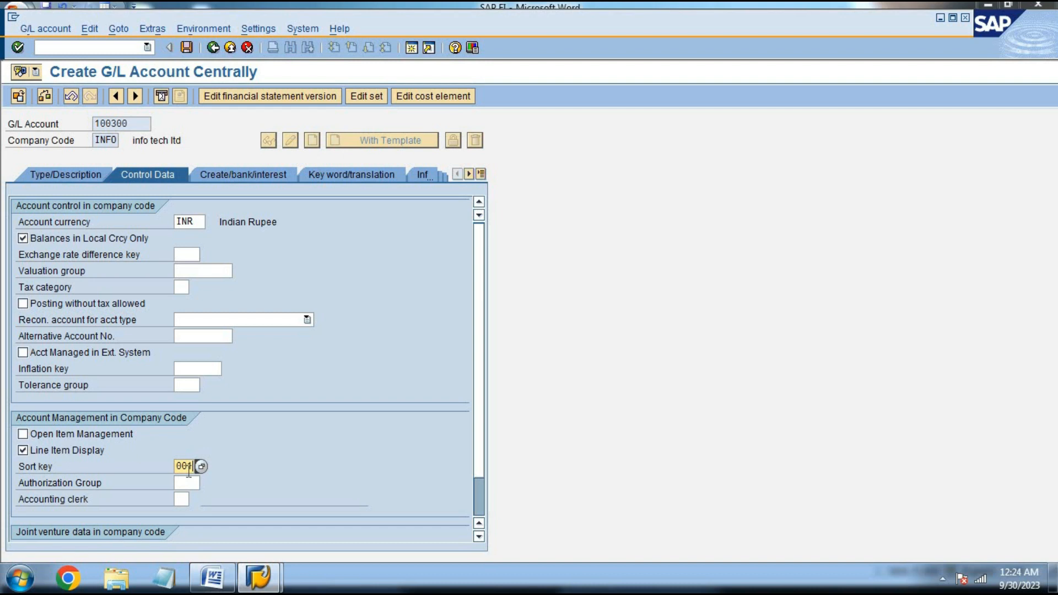
# Set account 100300's field status group to G001 and its interest indicator to NI, and save the account.
pyautogui.click(249, 175)
pyautogui.write('g001')
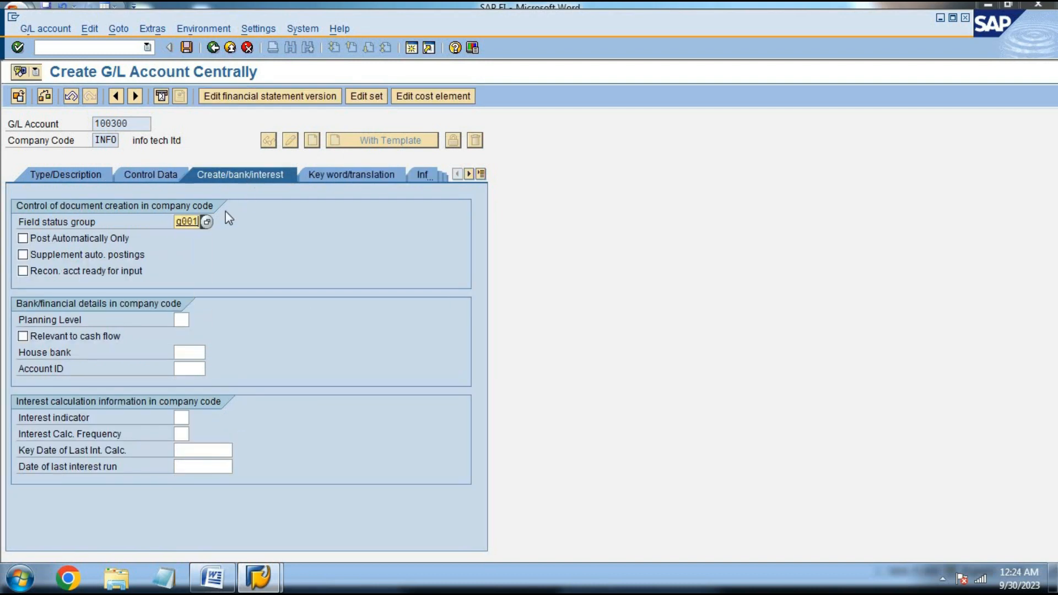
pyautogui.click(183, 418)
pyautogui.write('n1')
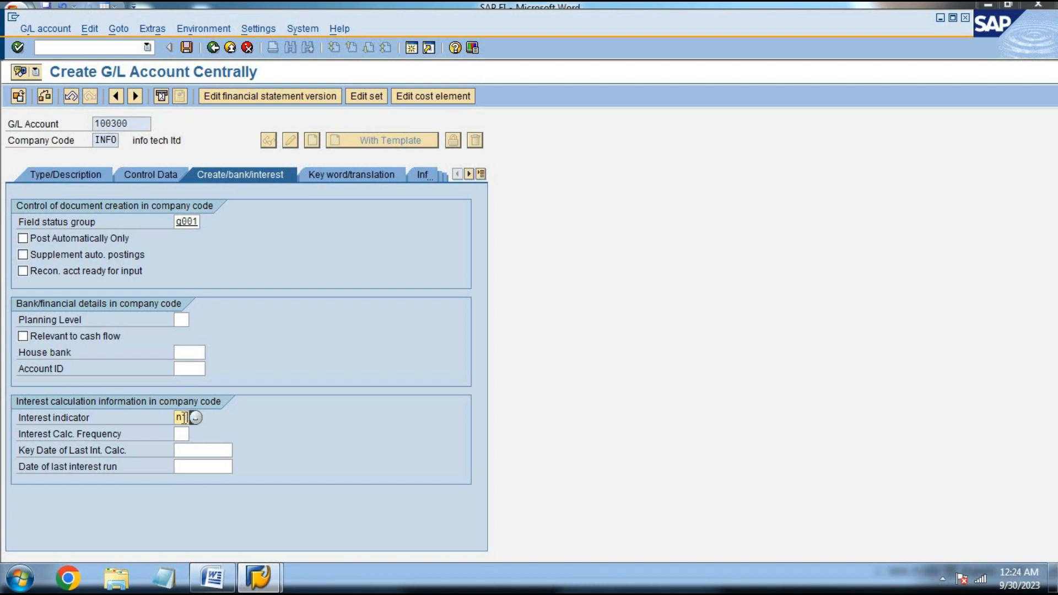
pyautogui.hotkey('ctrl', 's')
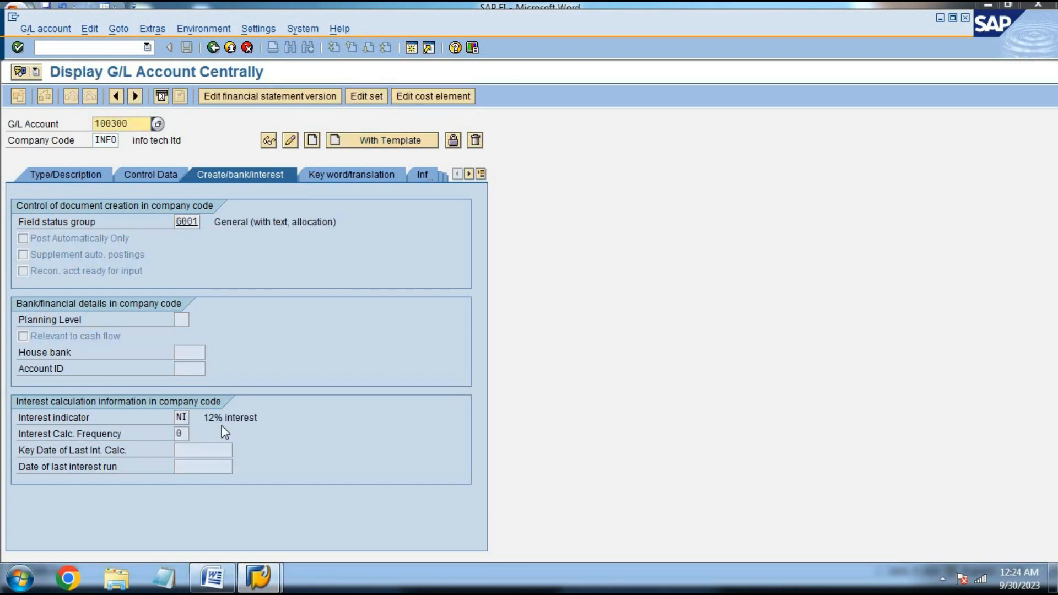